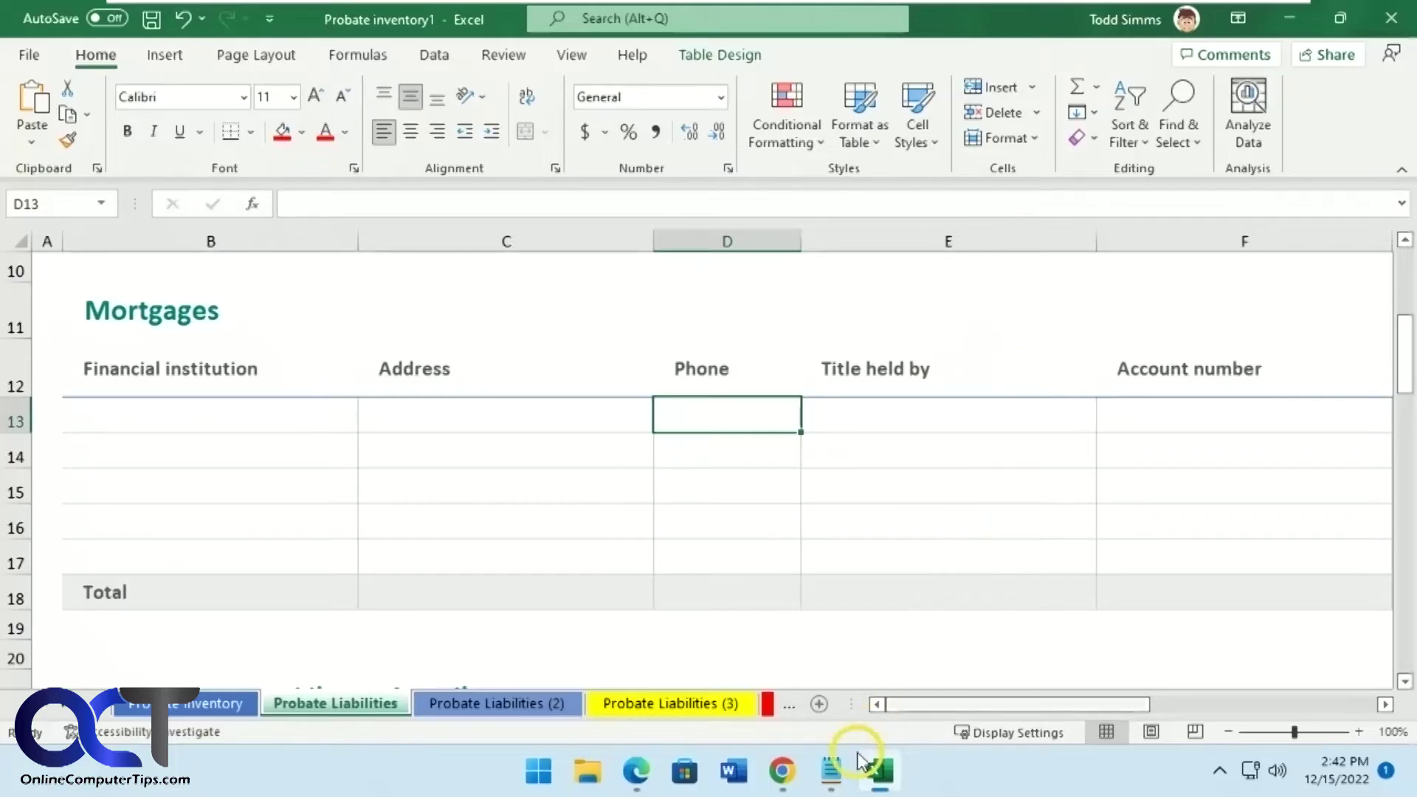
Move the Notepad notes aside and bring the Excel workbook back to the front
click(830, 776)
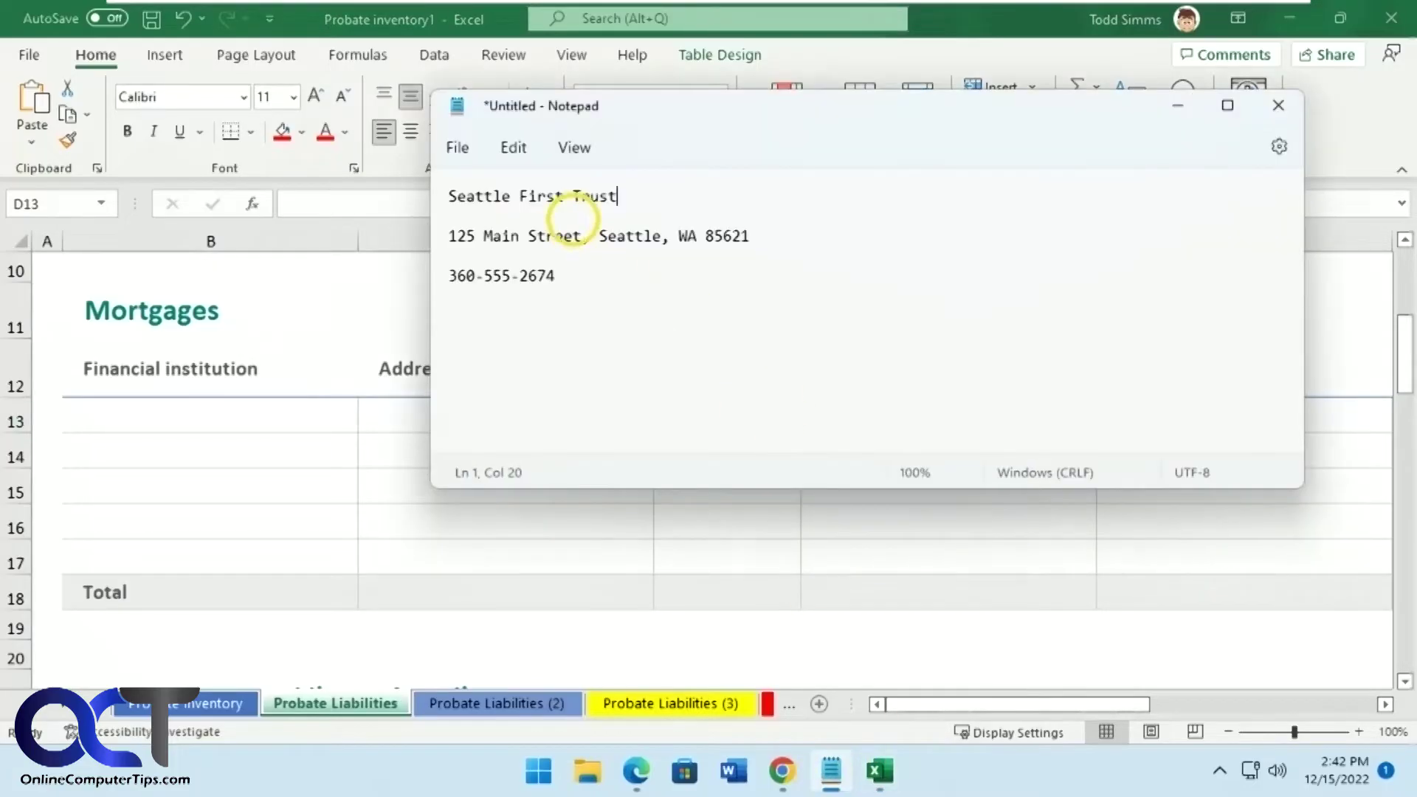
drag(724, 117, 649, 180)
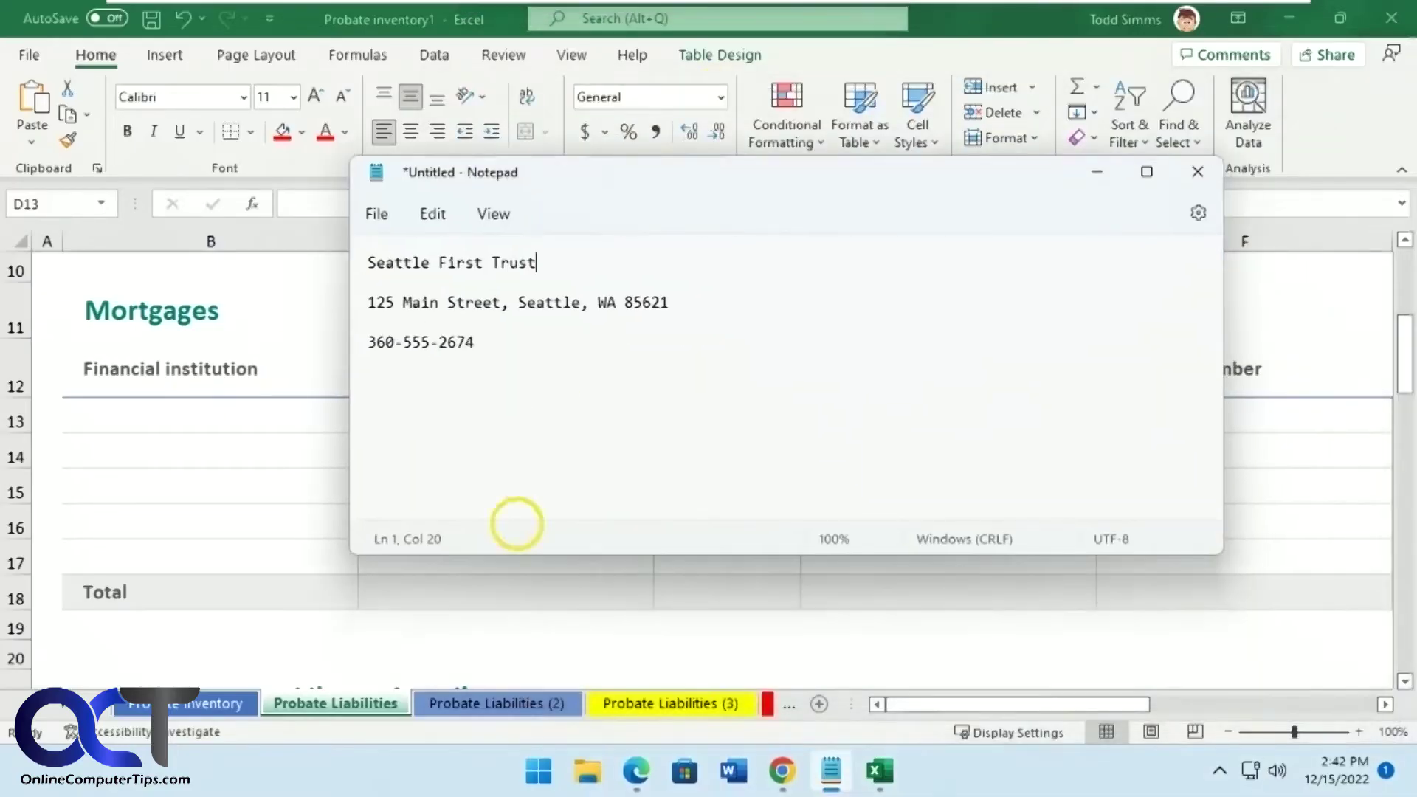
click(476, 707)
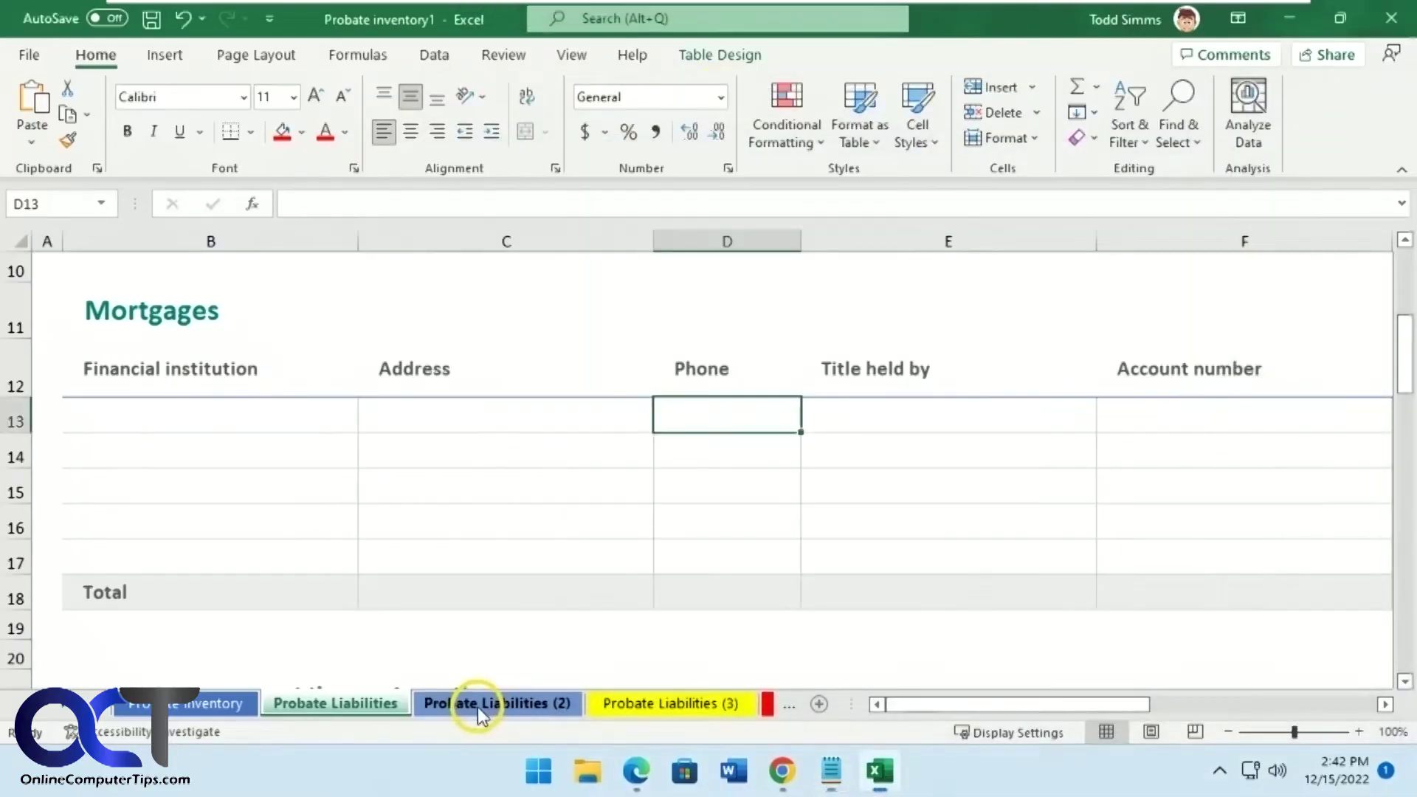
Go to the Probate Liabilities (2) sheet, scroll to the Mortgages table and select B13
click(620, 706)
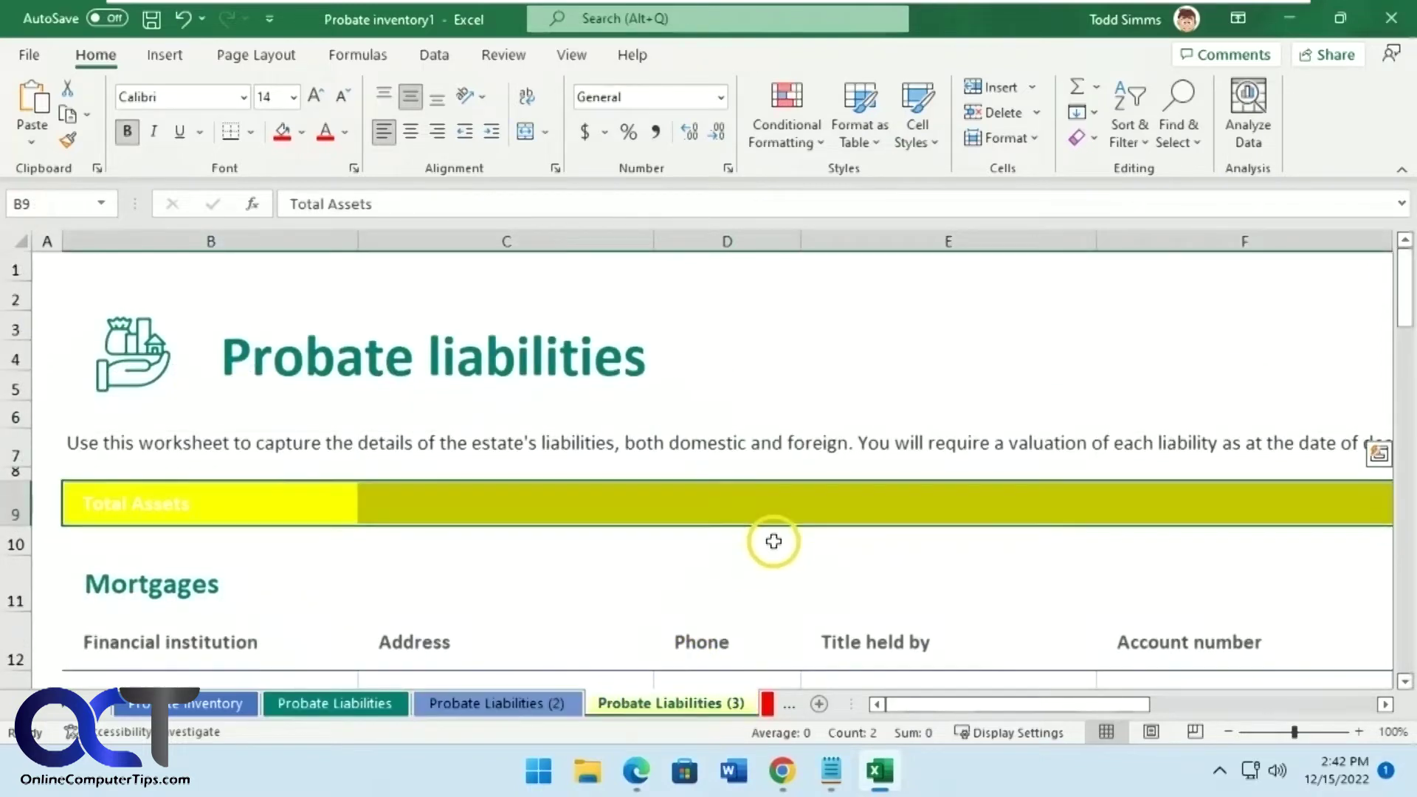
scroll(772, 541, down, 3)
click(511, 705)
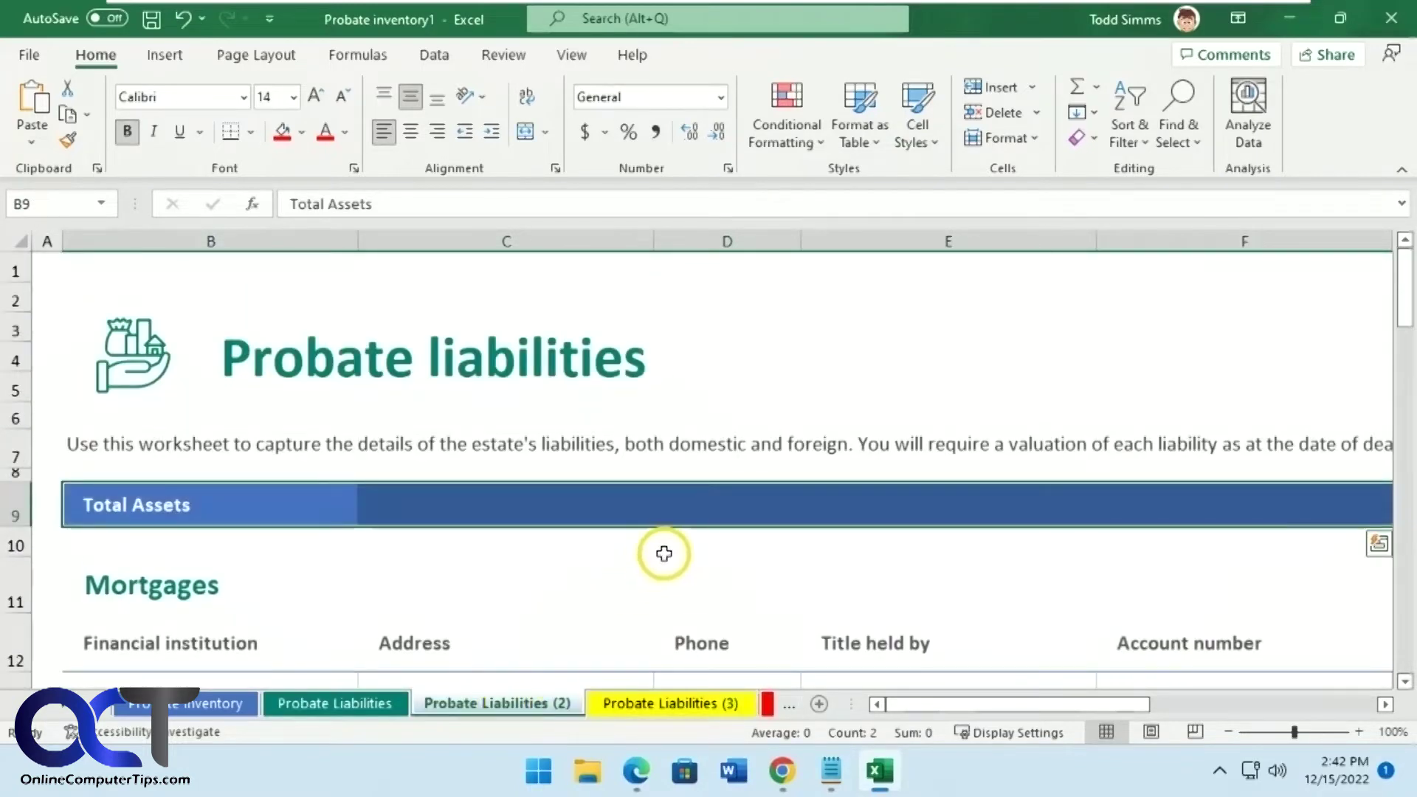
scroll(664, 555, down, 3)
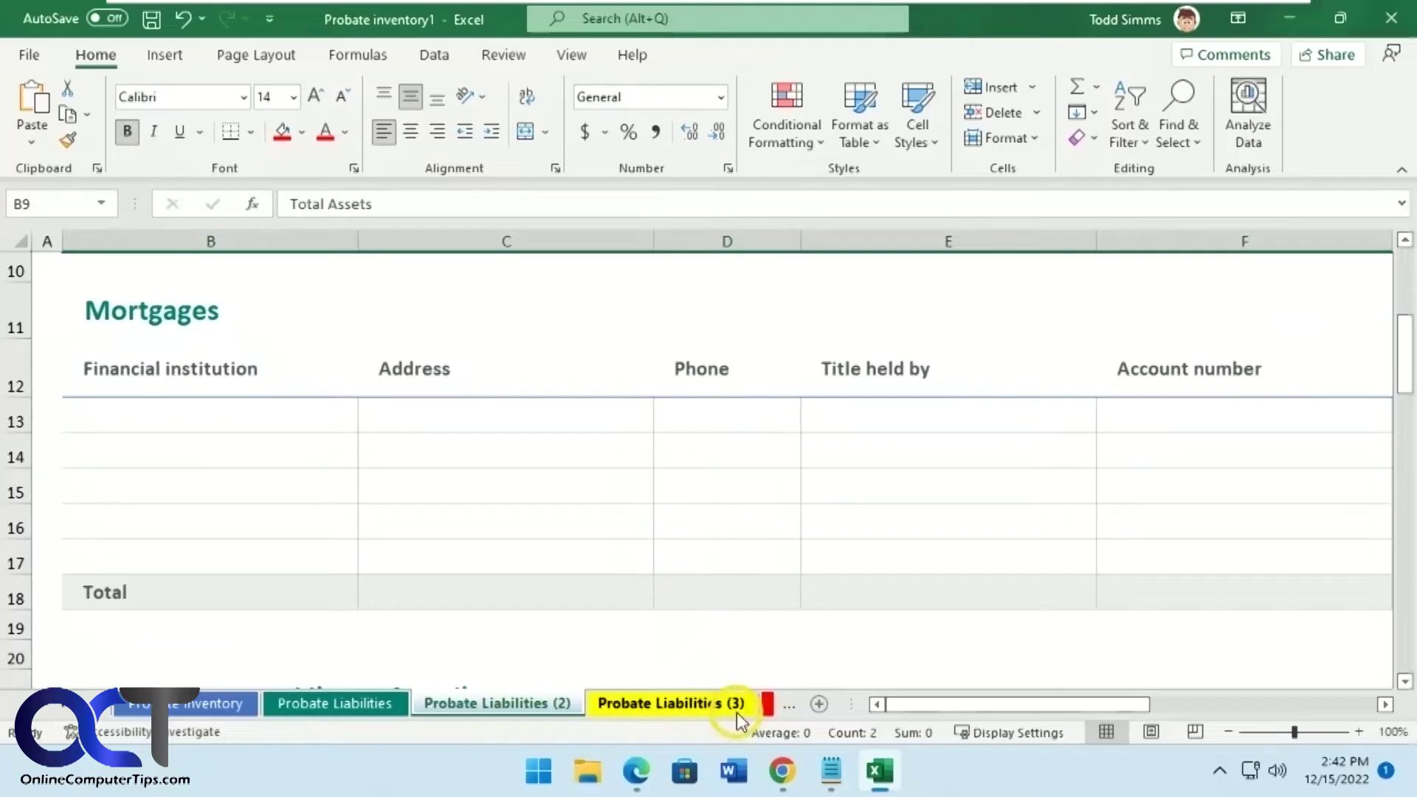
click(246, 430)
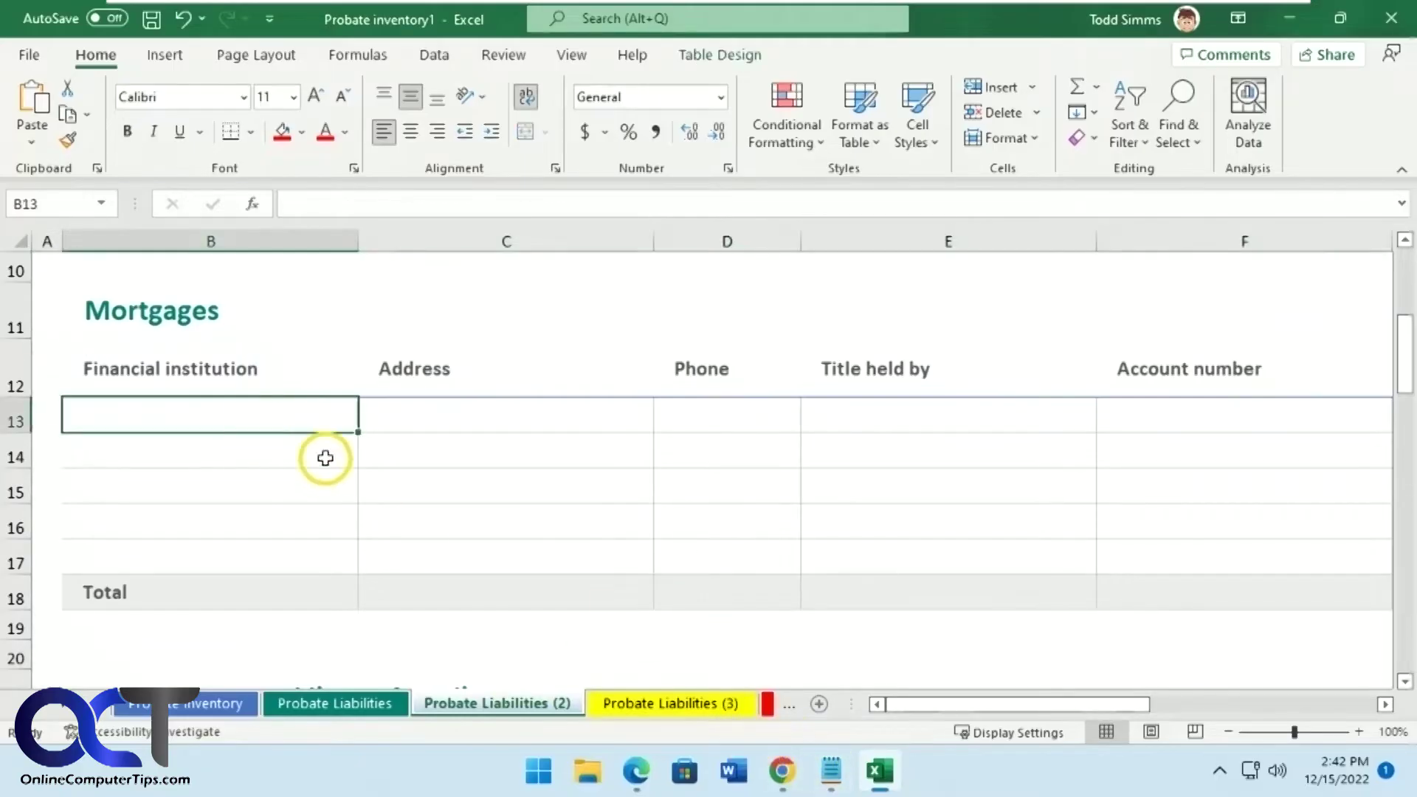
Select the Seattle First Trust line in Notepad and pick Excel cell C13
click(831, 771)
drag(585, 263, 308, 254)
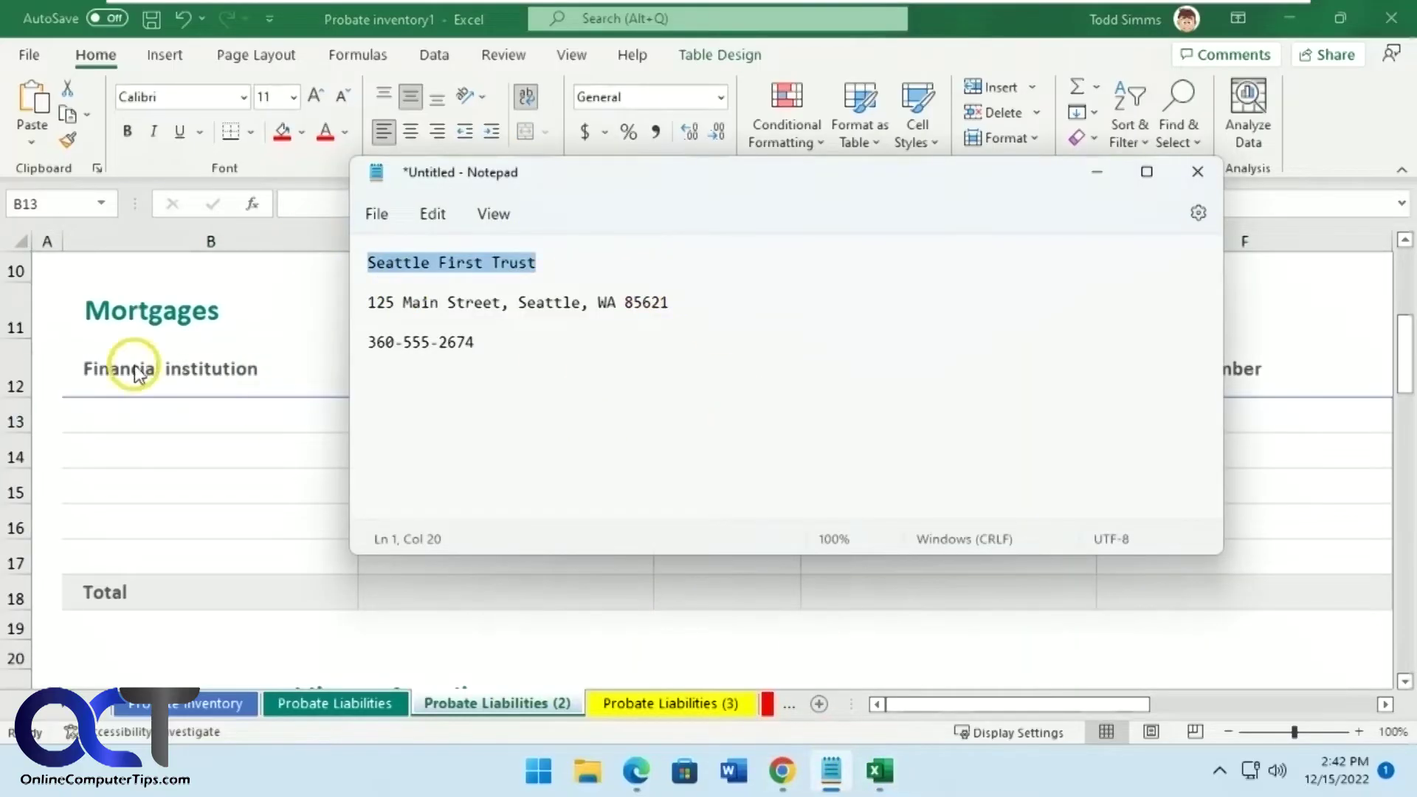
click(151, 410)
click(484, 414)
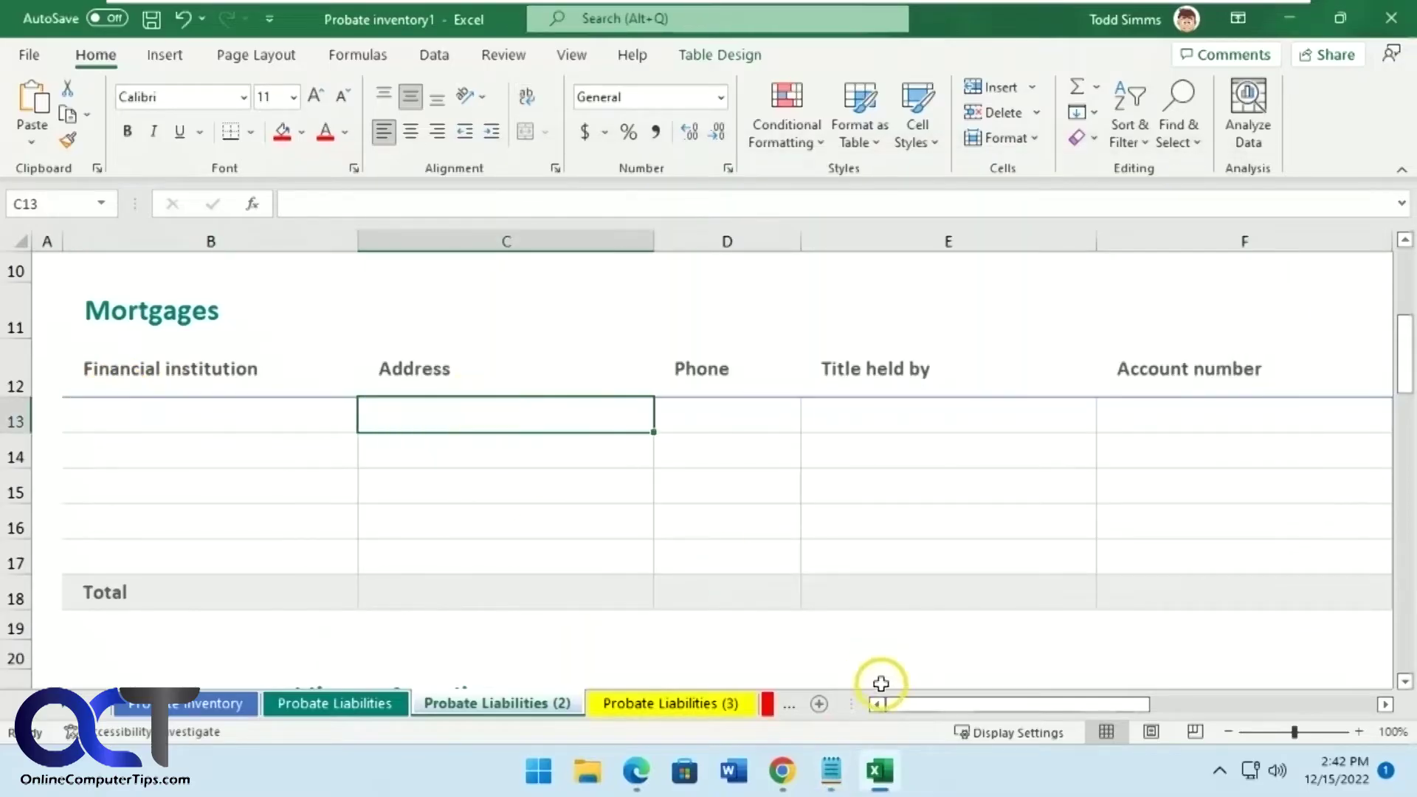
Select the 125 Main Street address line and bring up the Windows clipboard history
click(831, 771)
drag(668, 303, 367, 303)
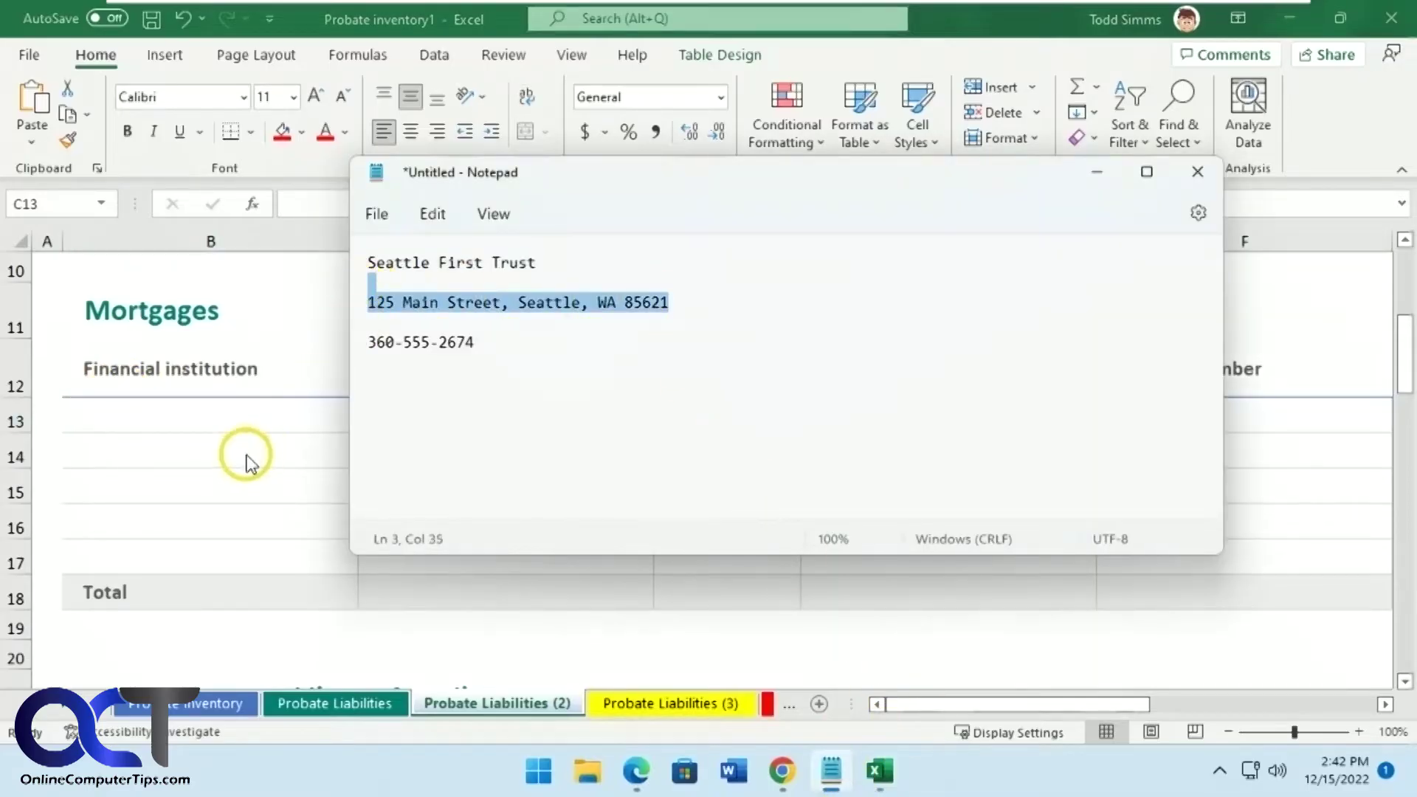
key(alt+Tab)
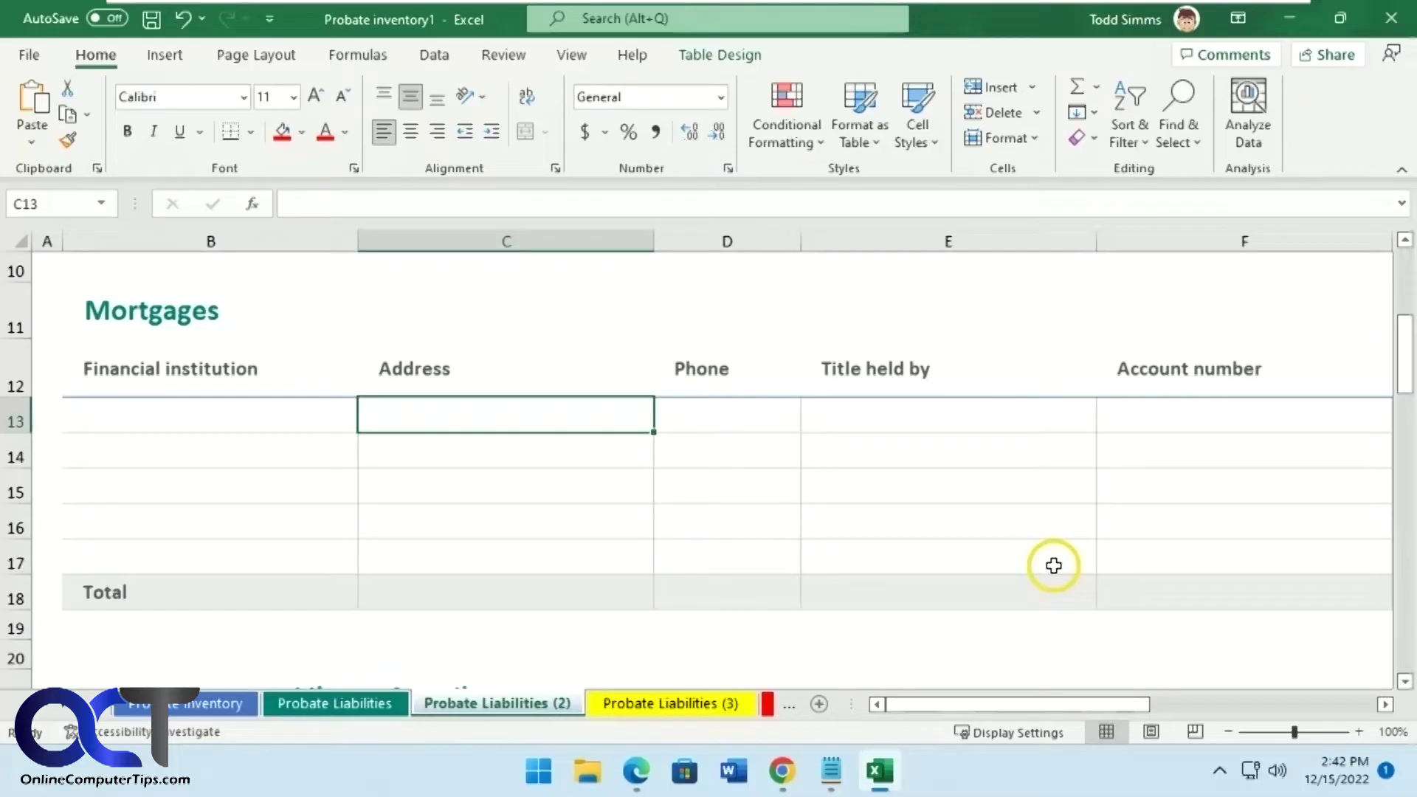
key(super+v)
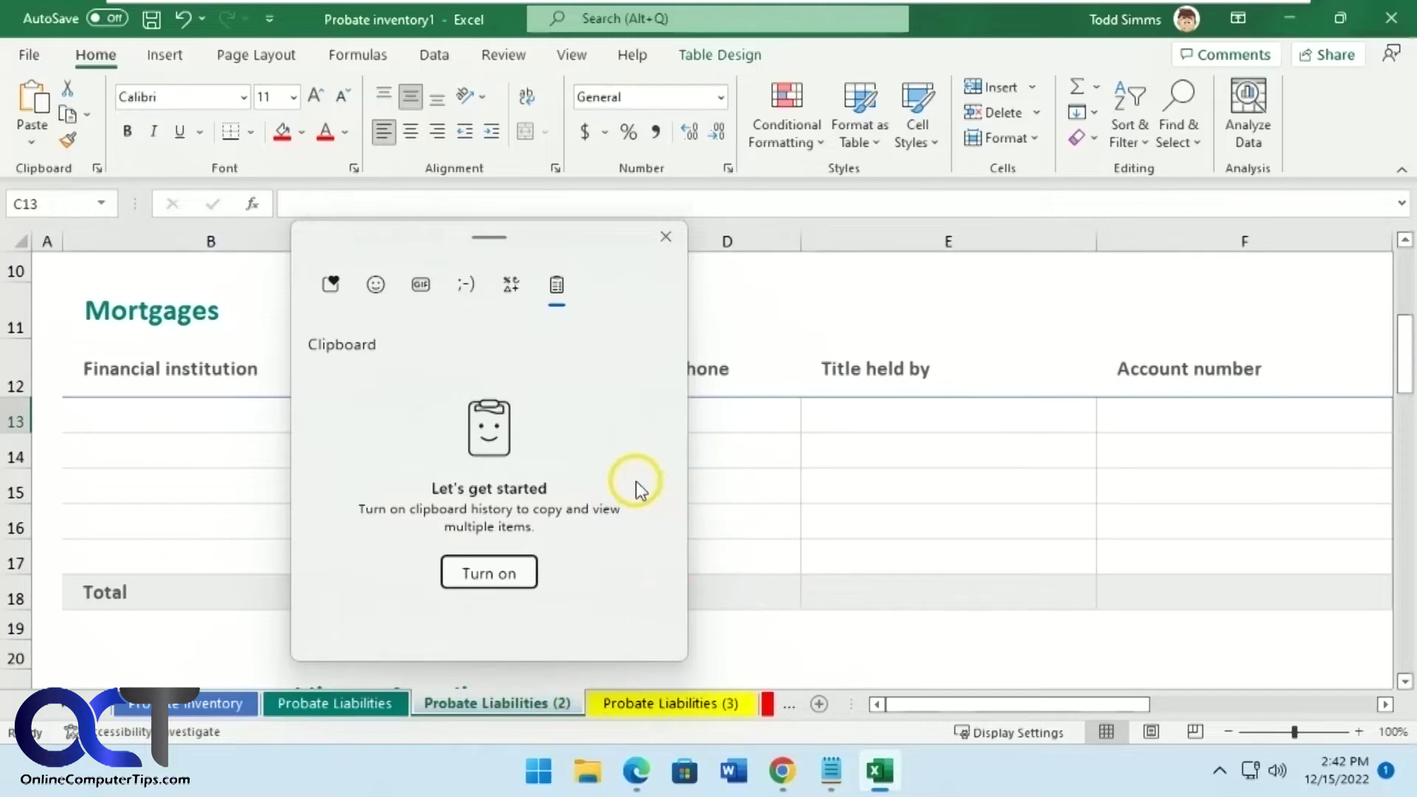
click(665, 237)
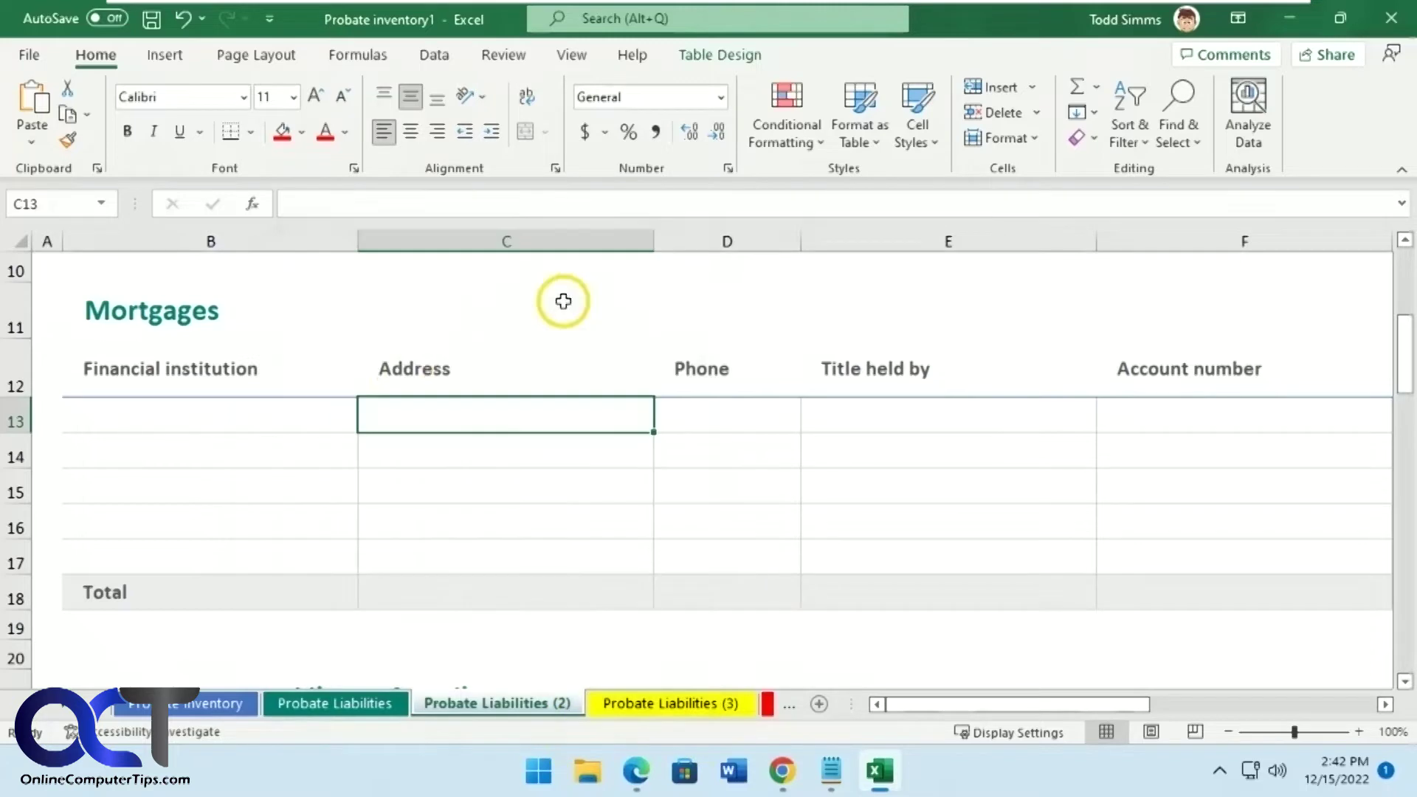
click(232, 411)
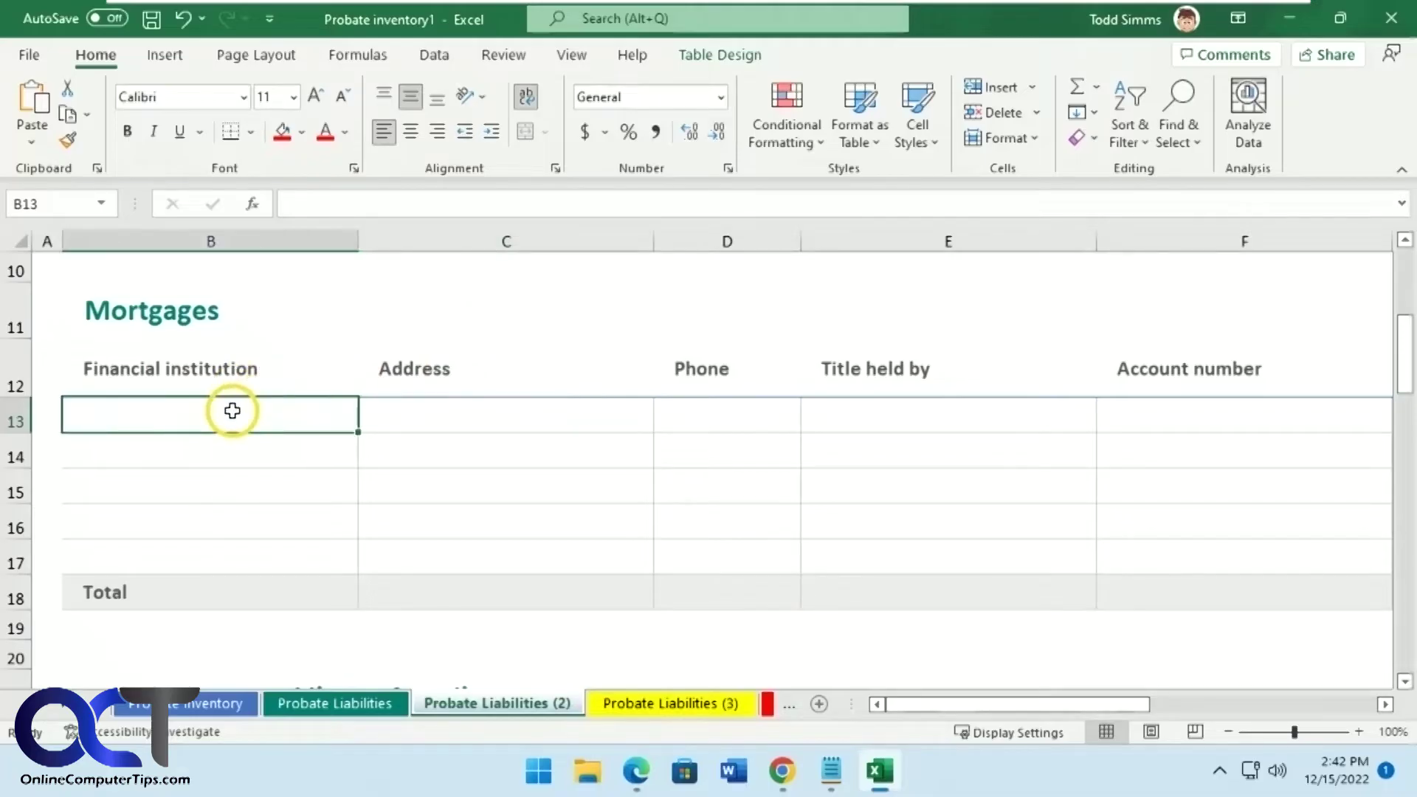
click(1219, 769)
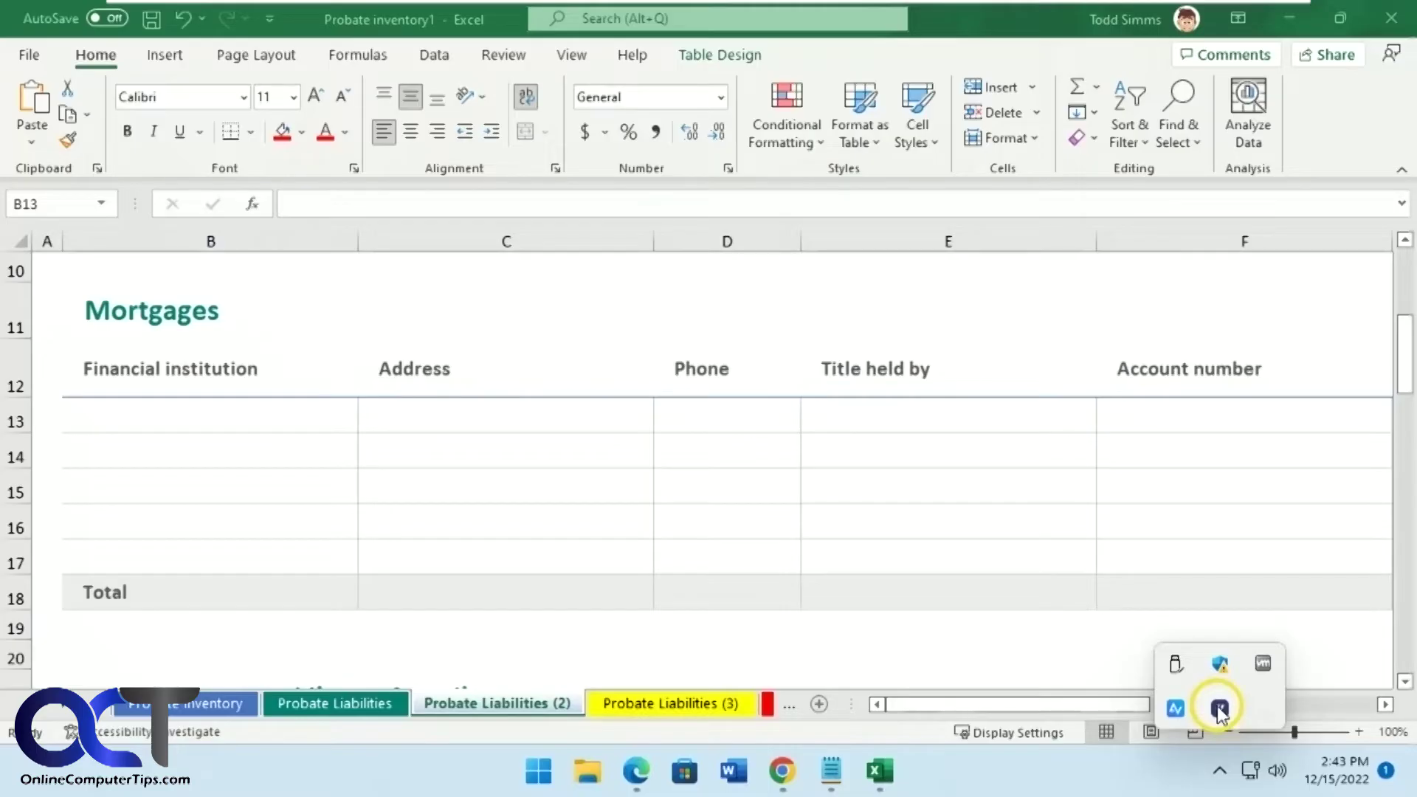
Check Ditto's clip history from the tray, then return to the Notepad notes
click(1219, 710)
click(1221, 770)
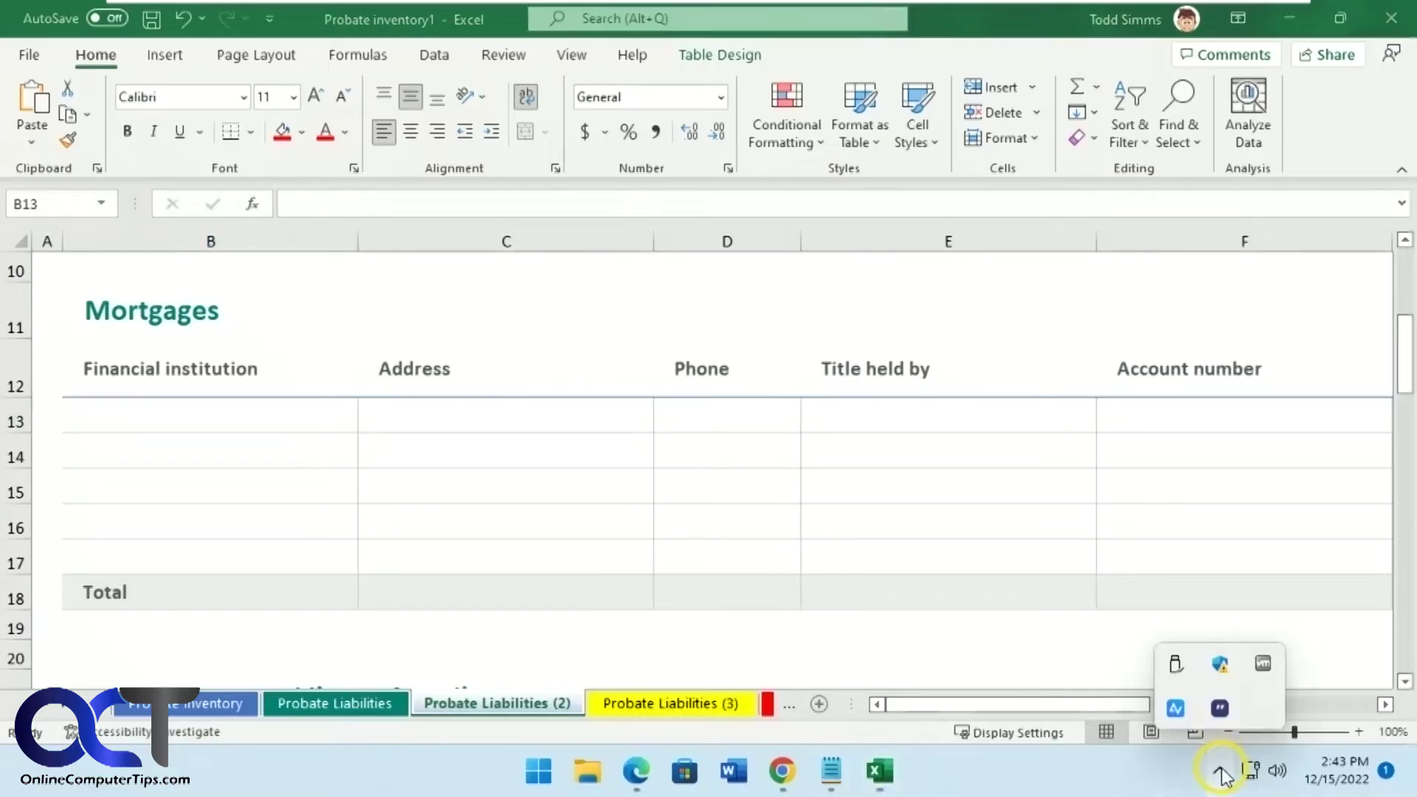
click(1220, 710)
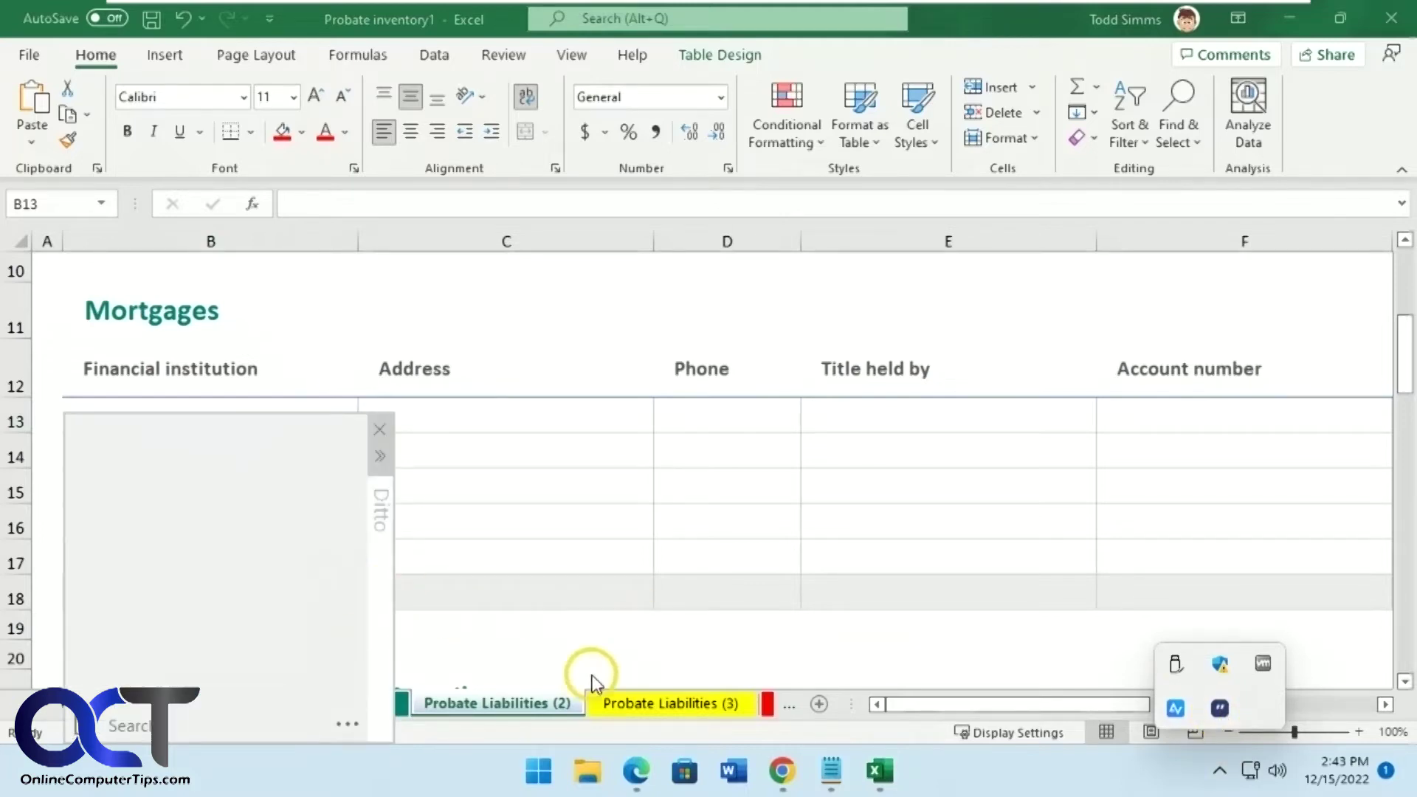
click(834, 772)
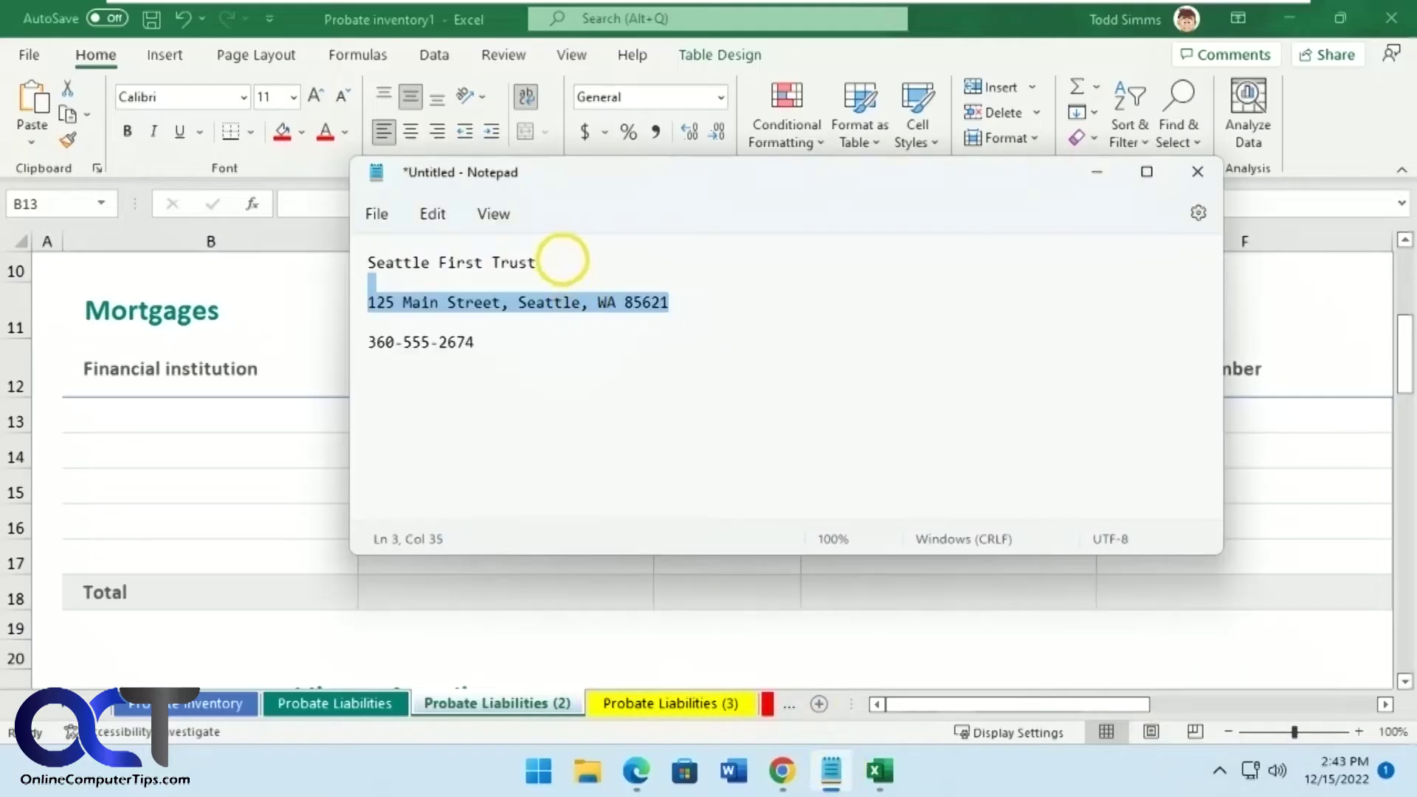
Copy Seattle First Trust and confirm it appears in Ditto's clip history
drag(543, 263, 369, 263)
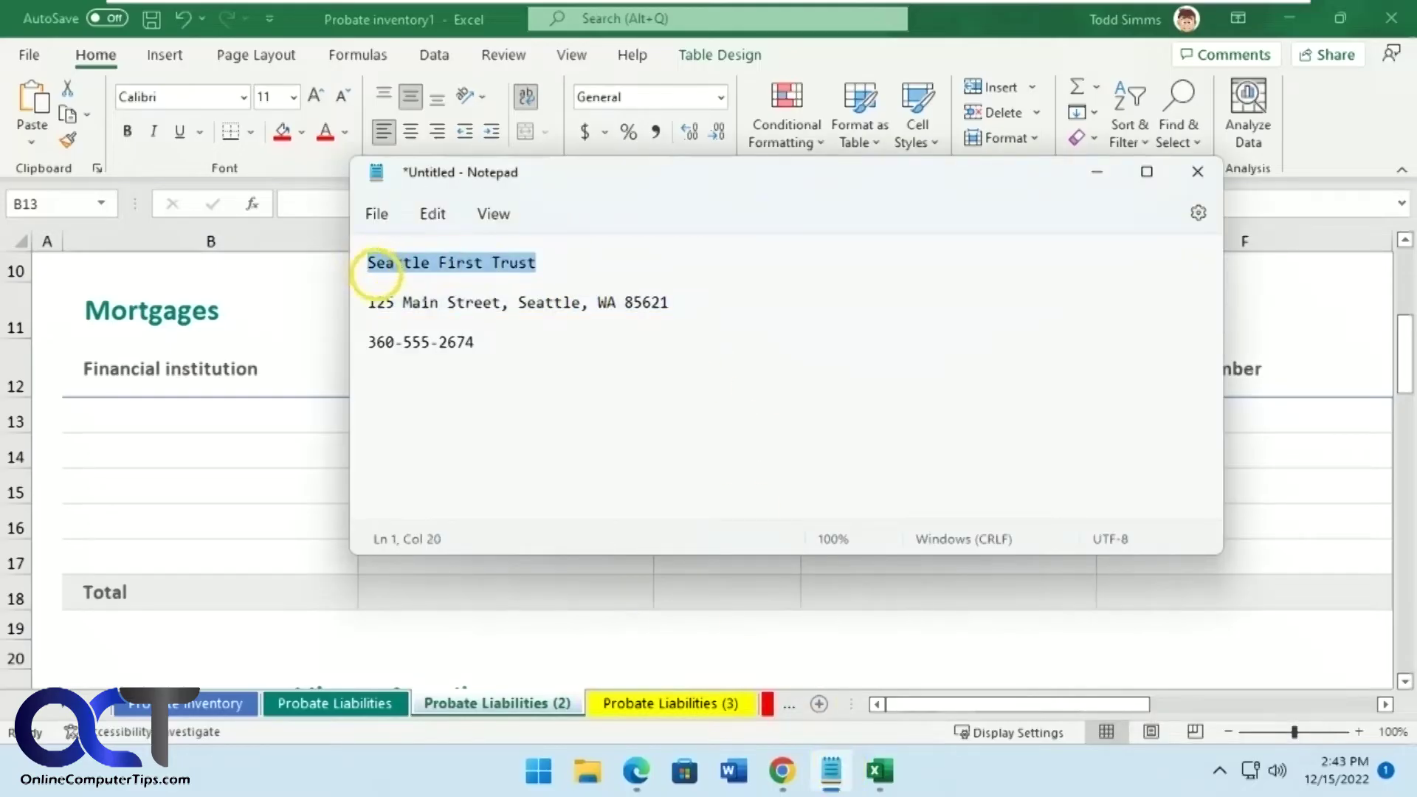
click(1219, 770)
click(1217, 709)
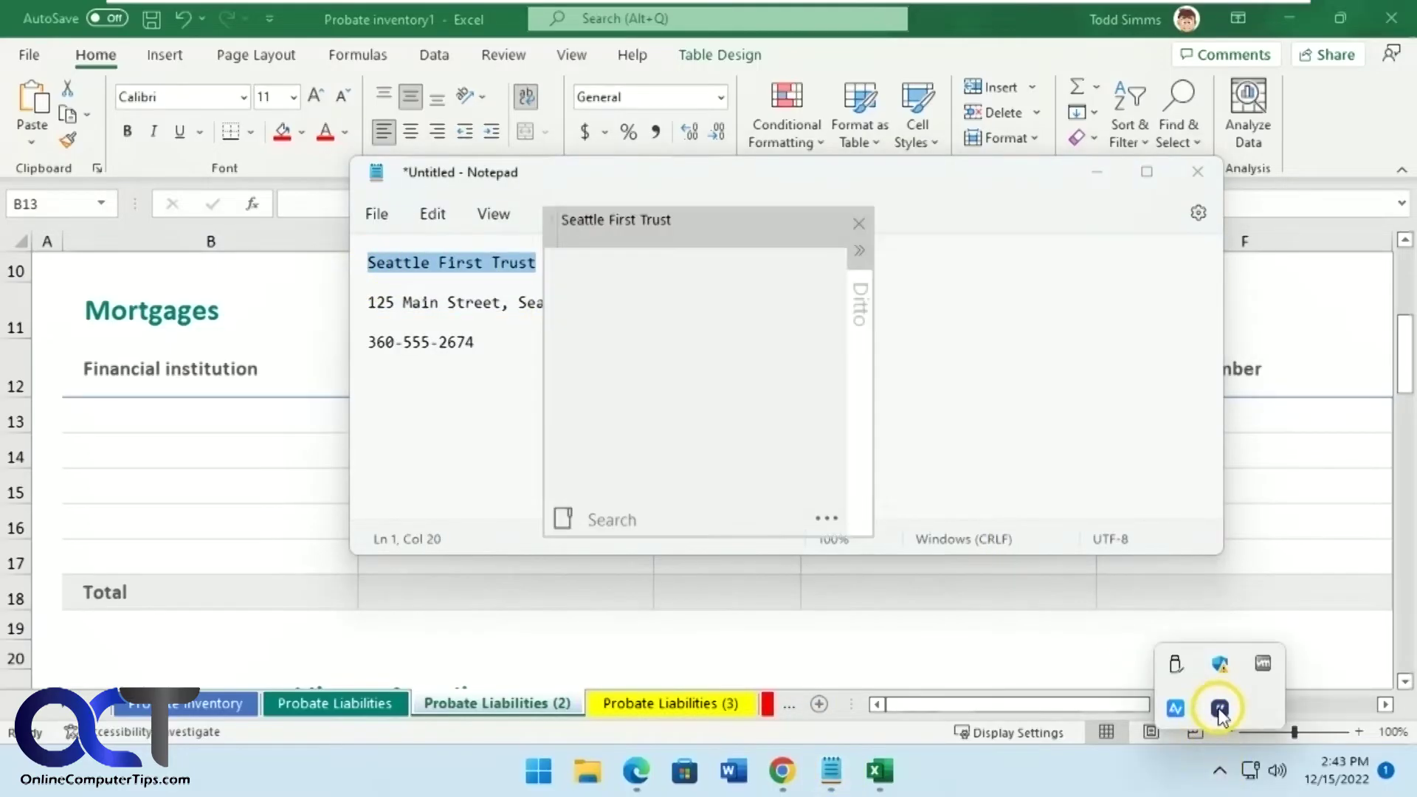
click(829, 332)
drag(694, 302, 362, 306)
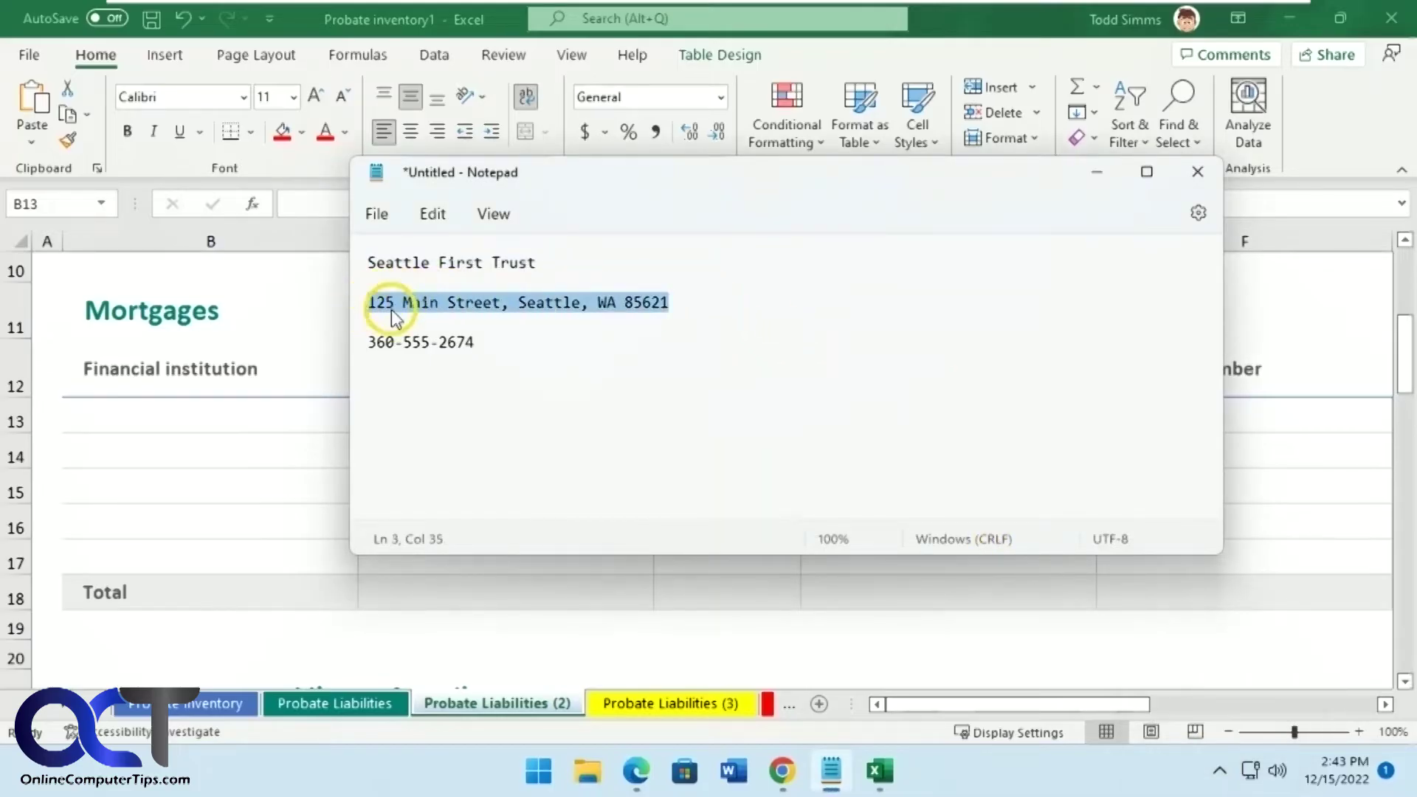
drag(490, 342, 363, 345)
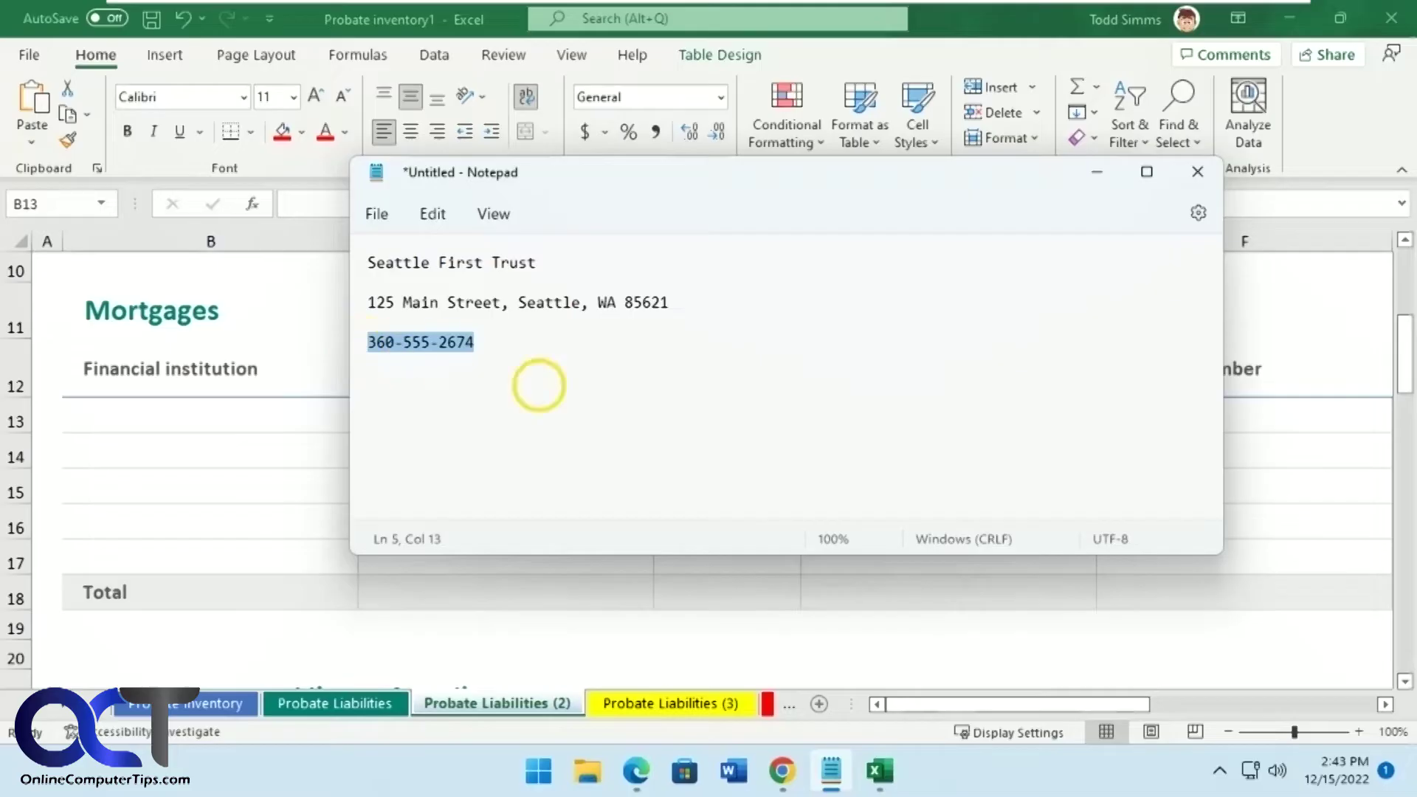
click(1219, 770)
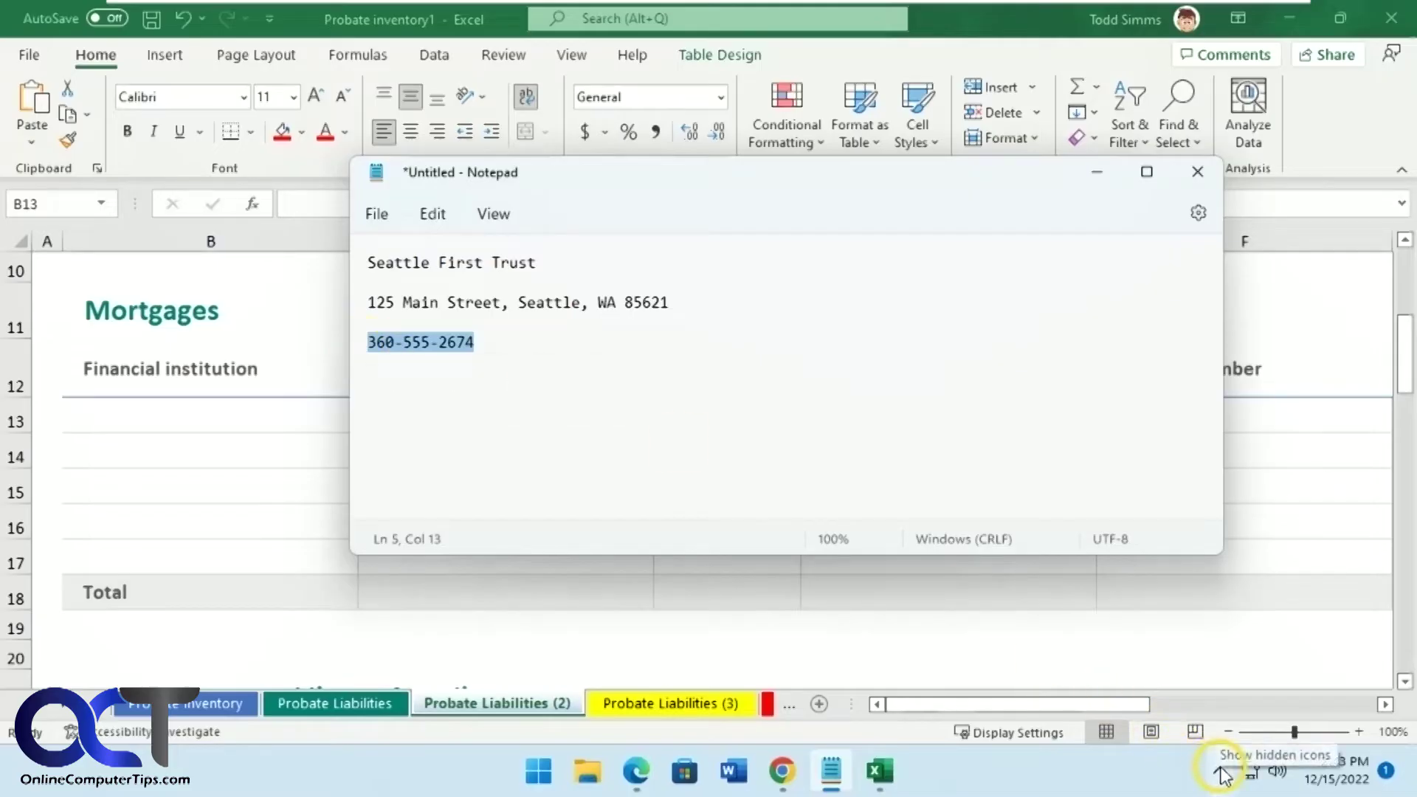
click(1219, 771)
click(1220, 709)
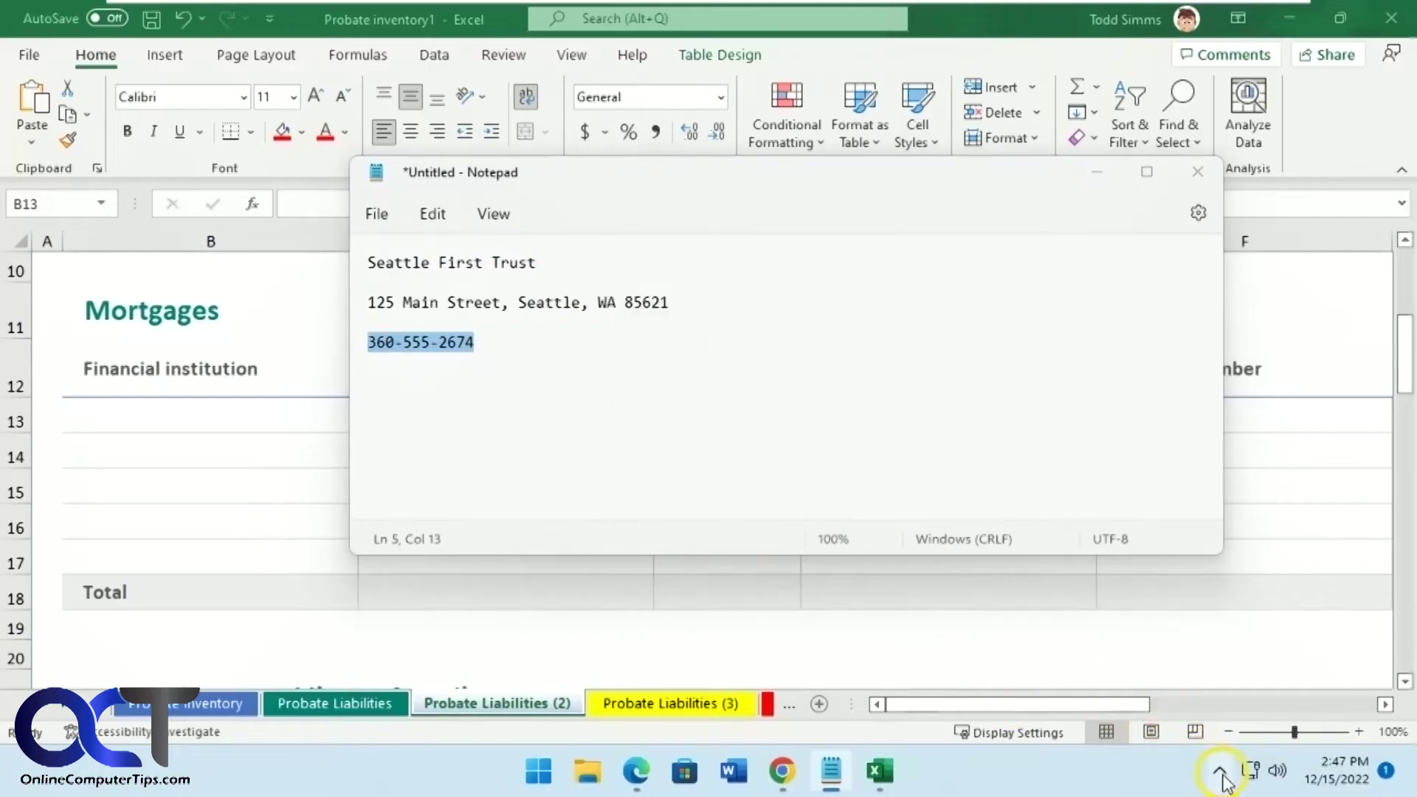
click(1220, 771)
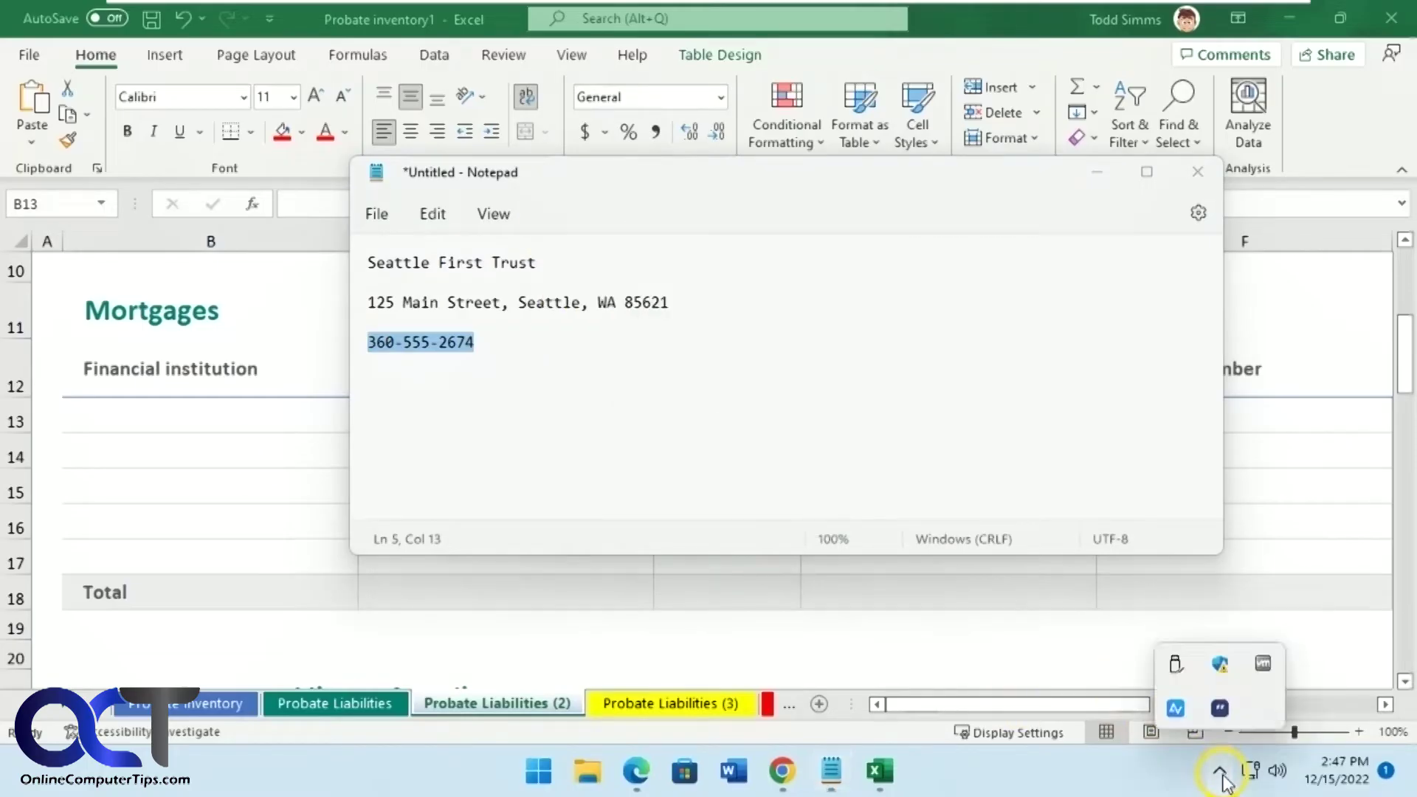
click(1221, 710)
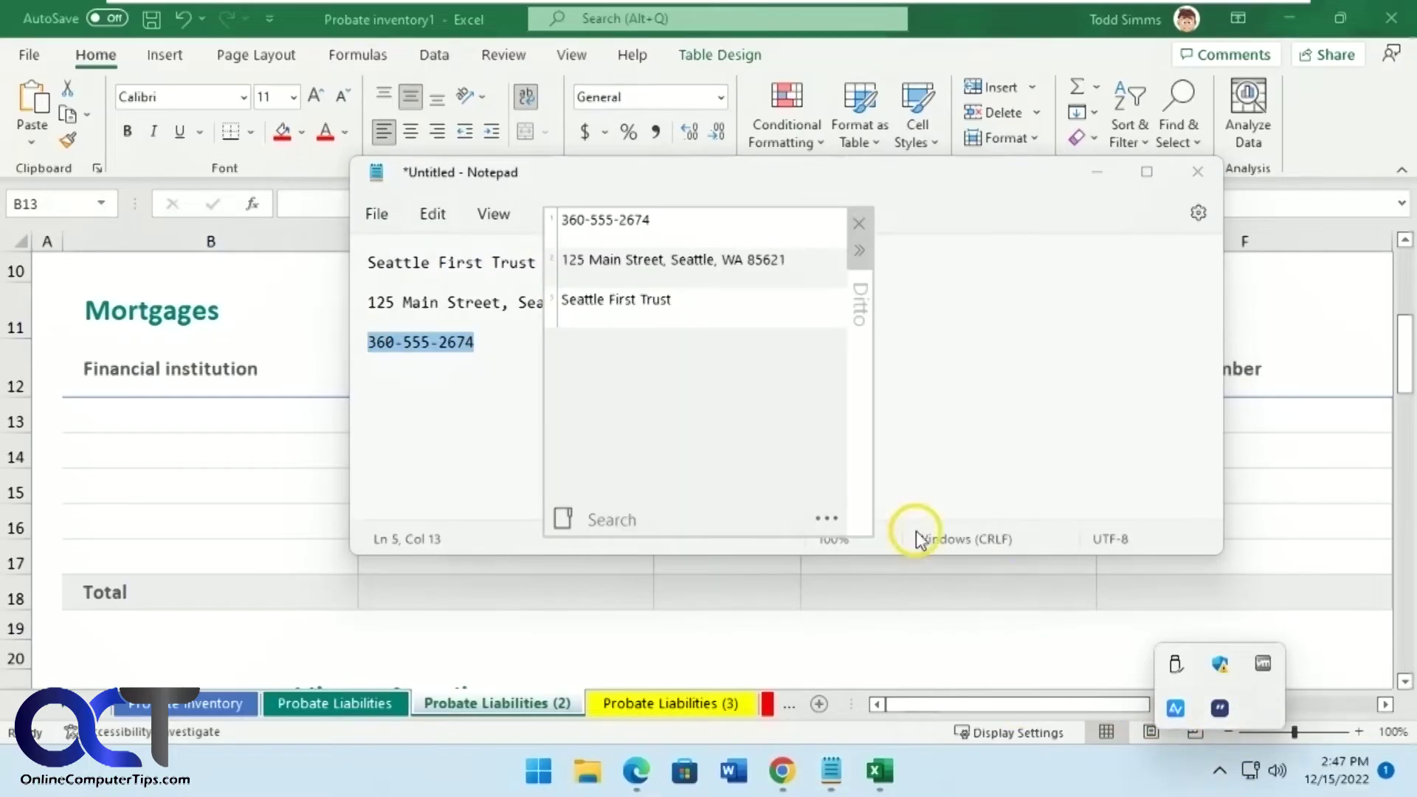
click(817, 512)
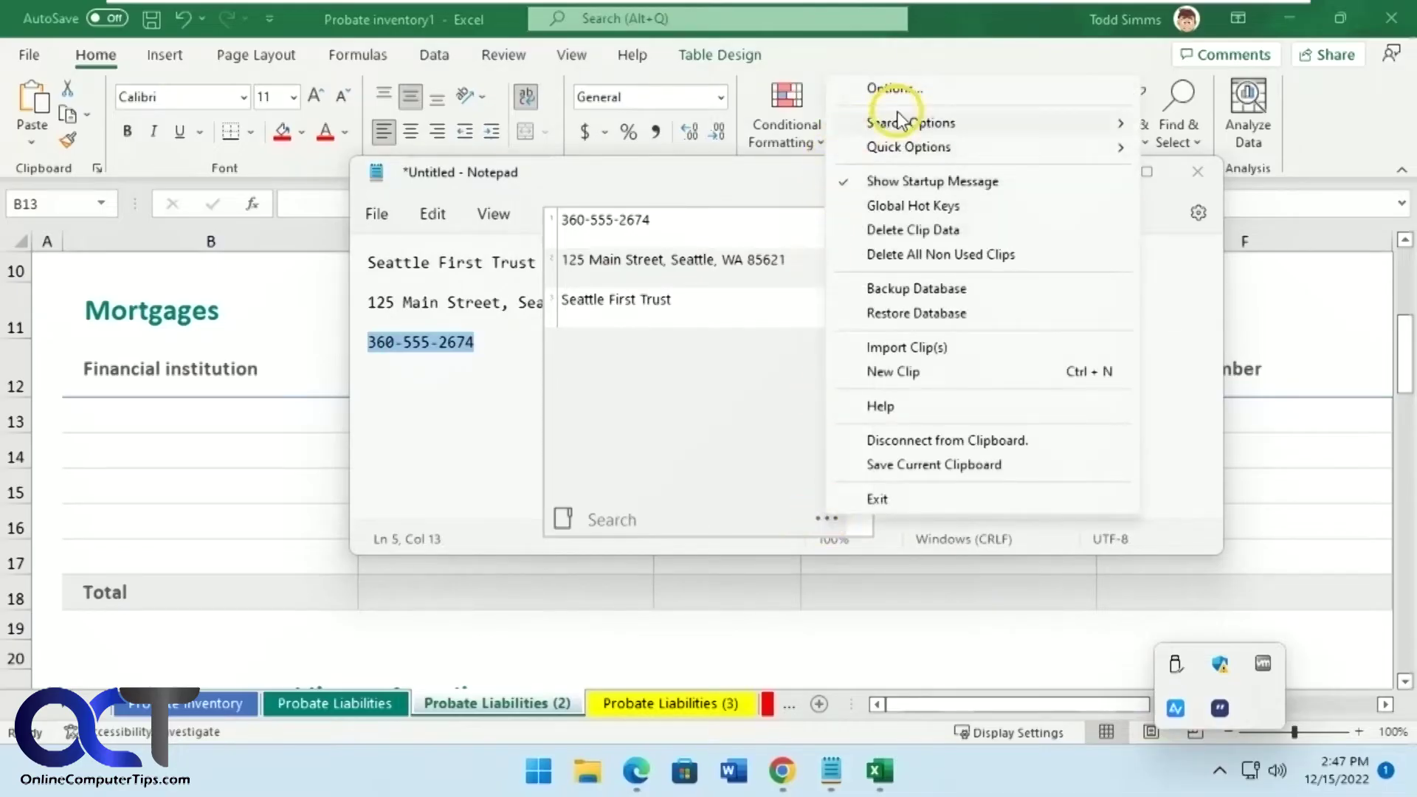
Assign Ditto hotkeys Ctrl+1, Ctrl+2 and Ctrl+3 to the three latest clips and save
click(908, 93)
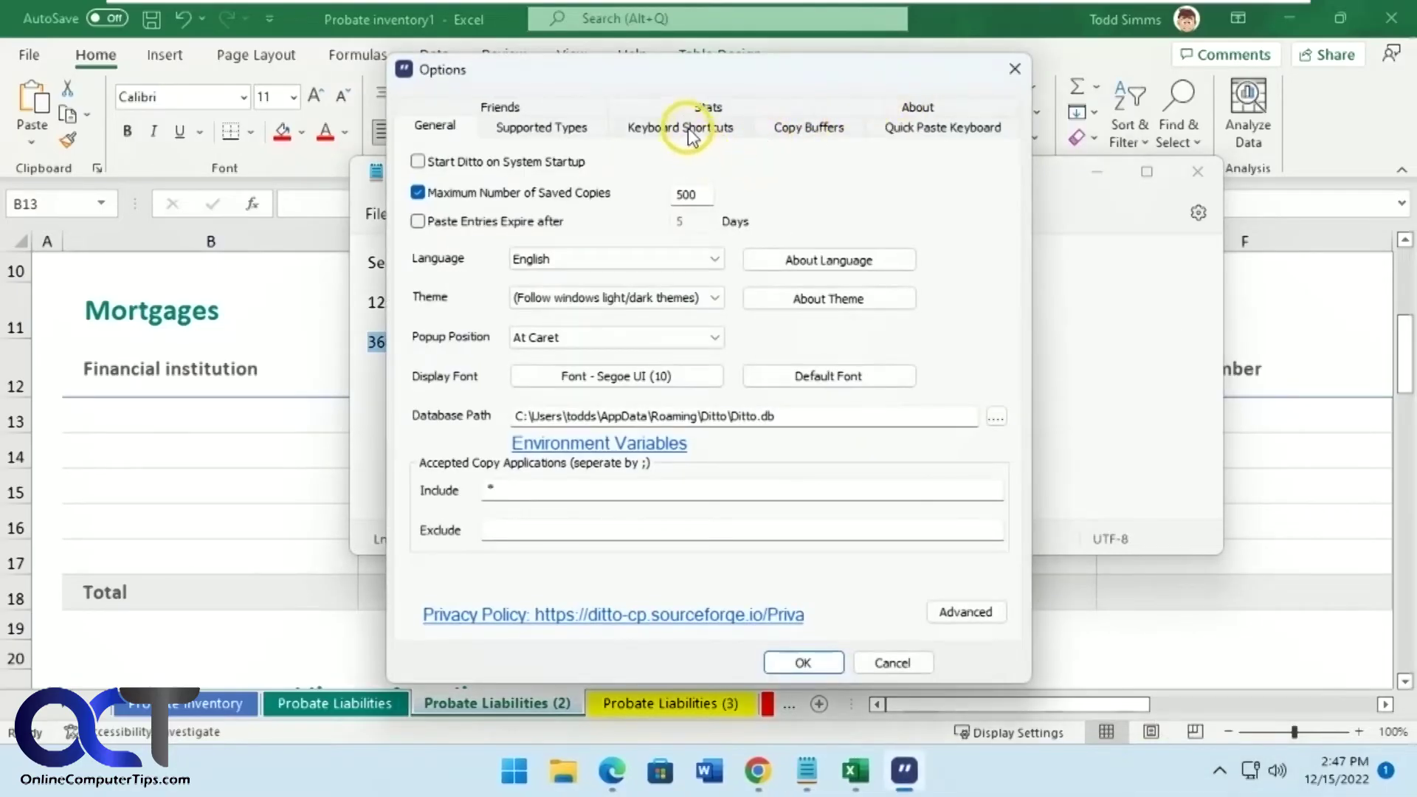
click(685, 127)
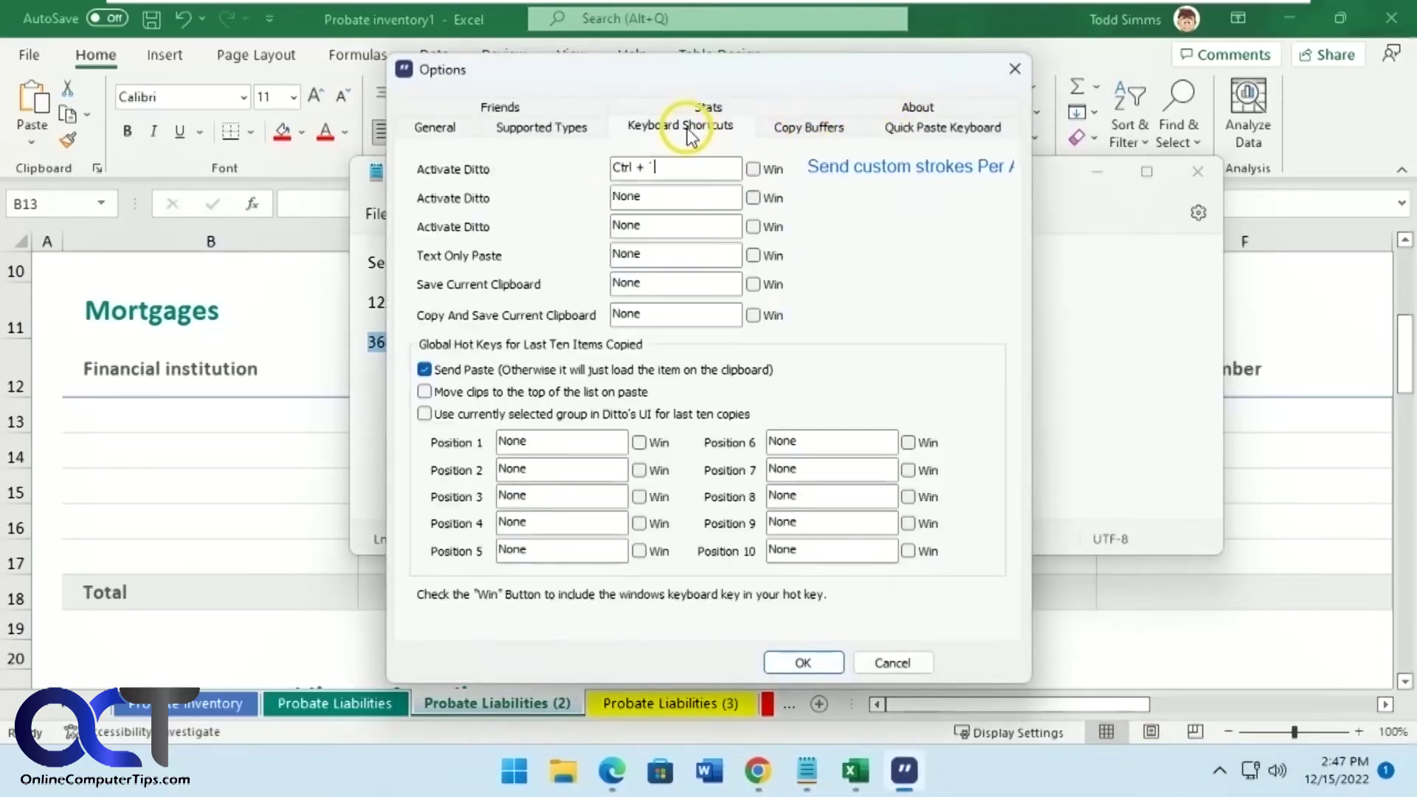
click(521, 445)
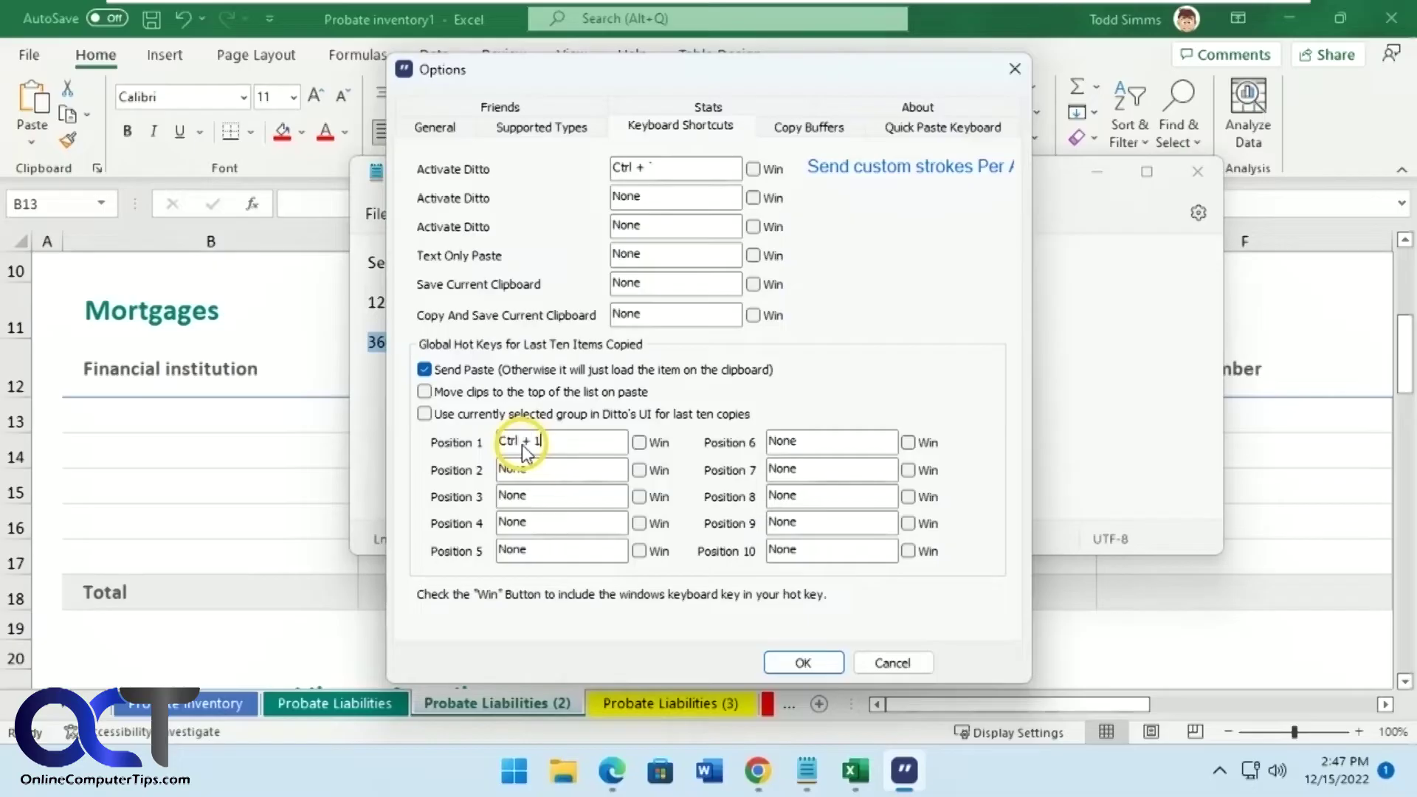
key(ctrl+2)
click(535, 497)
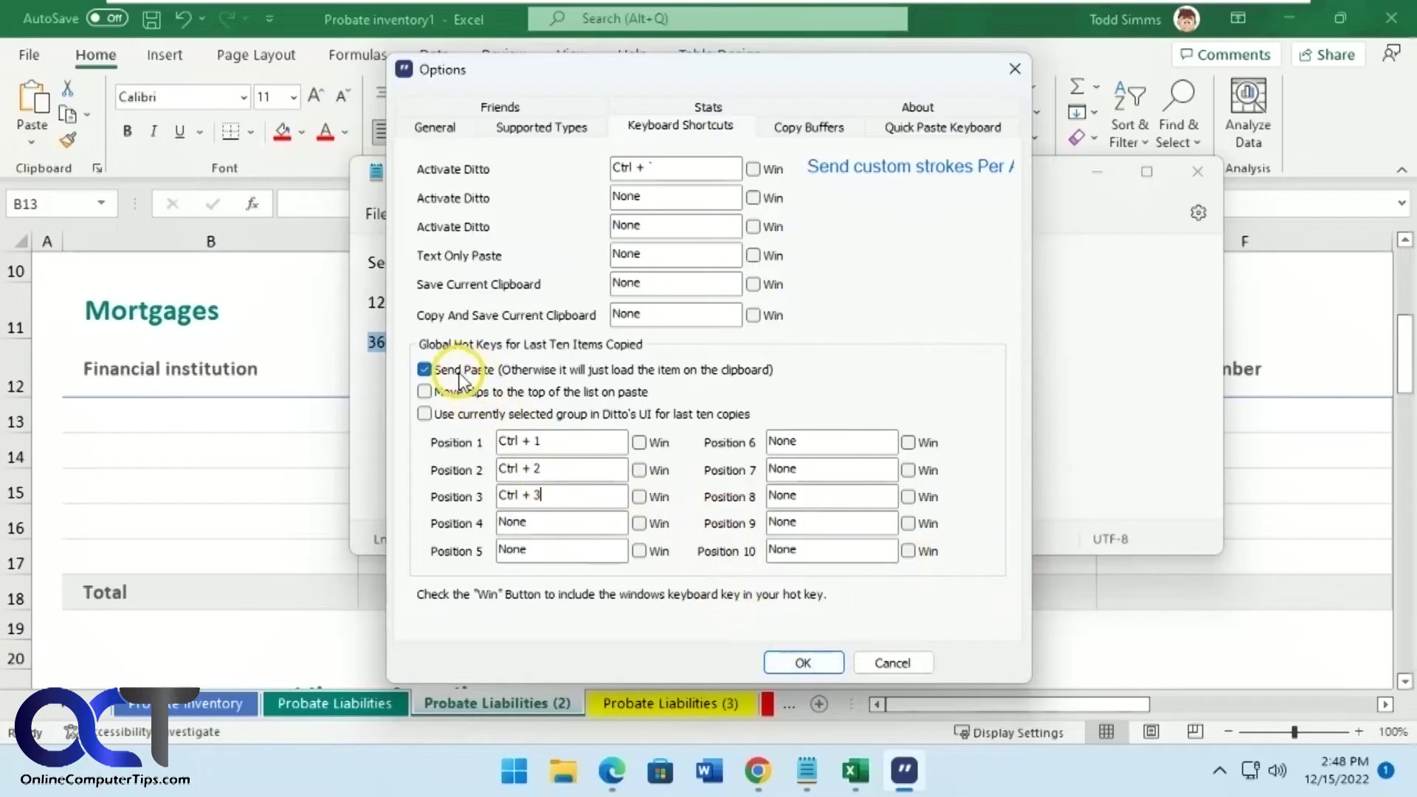
click(804, 663)
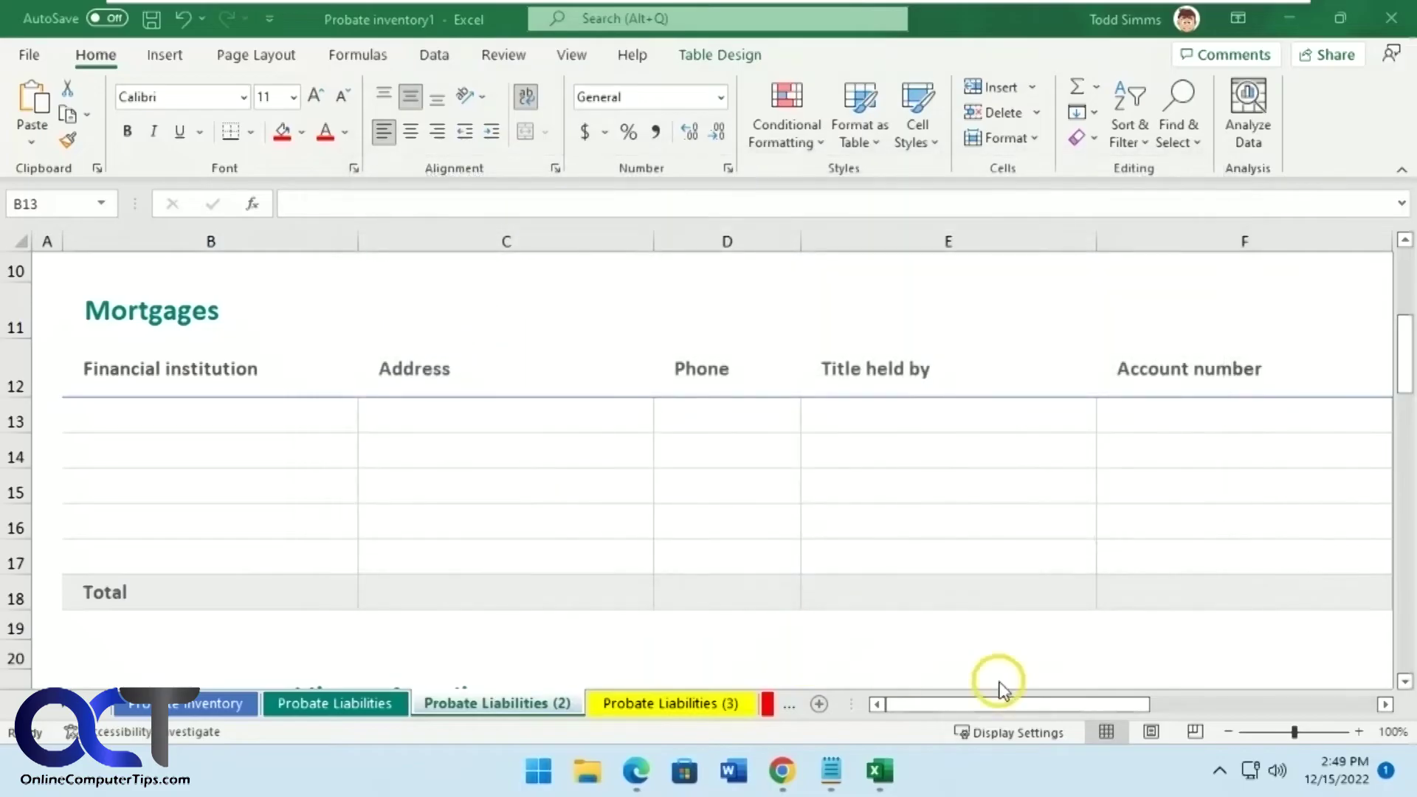
Move the Seattle First Trust clip to the top of Ditto's history
click(1219, 770)
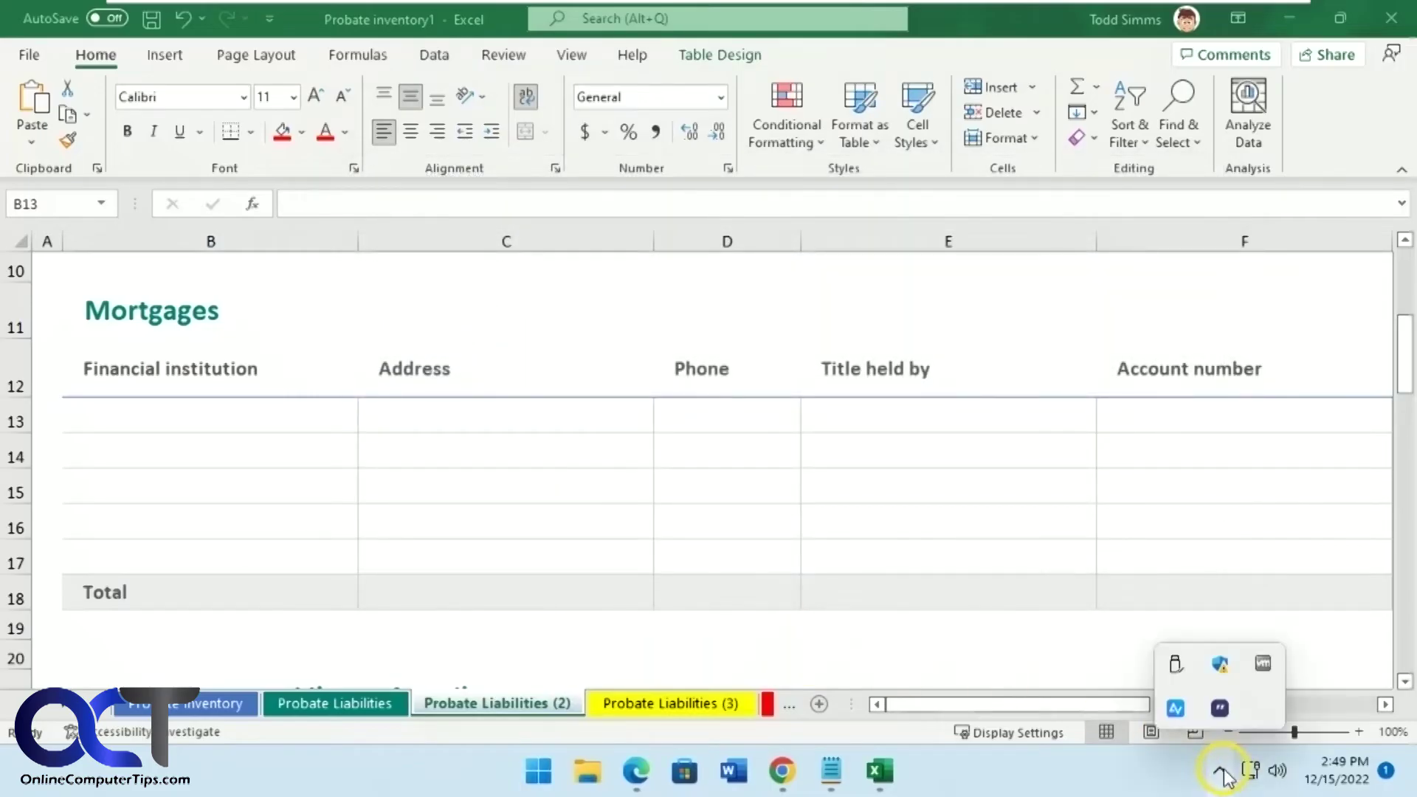
click(1222, 710)
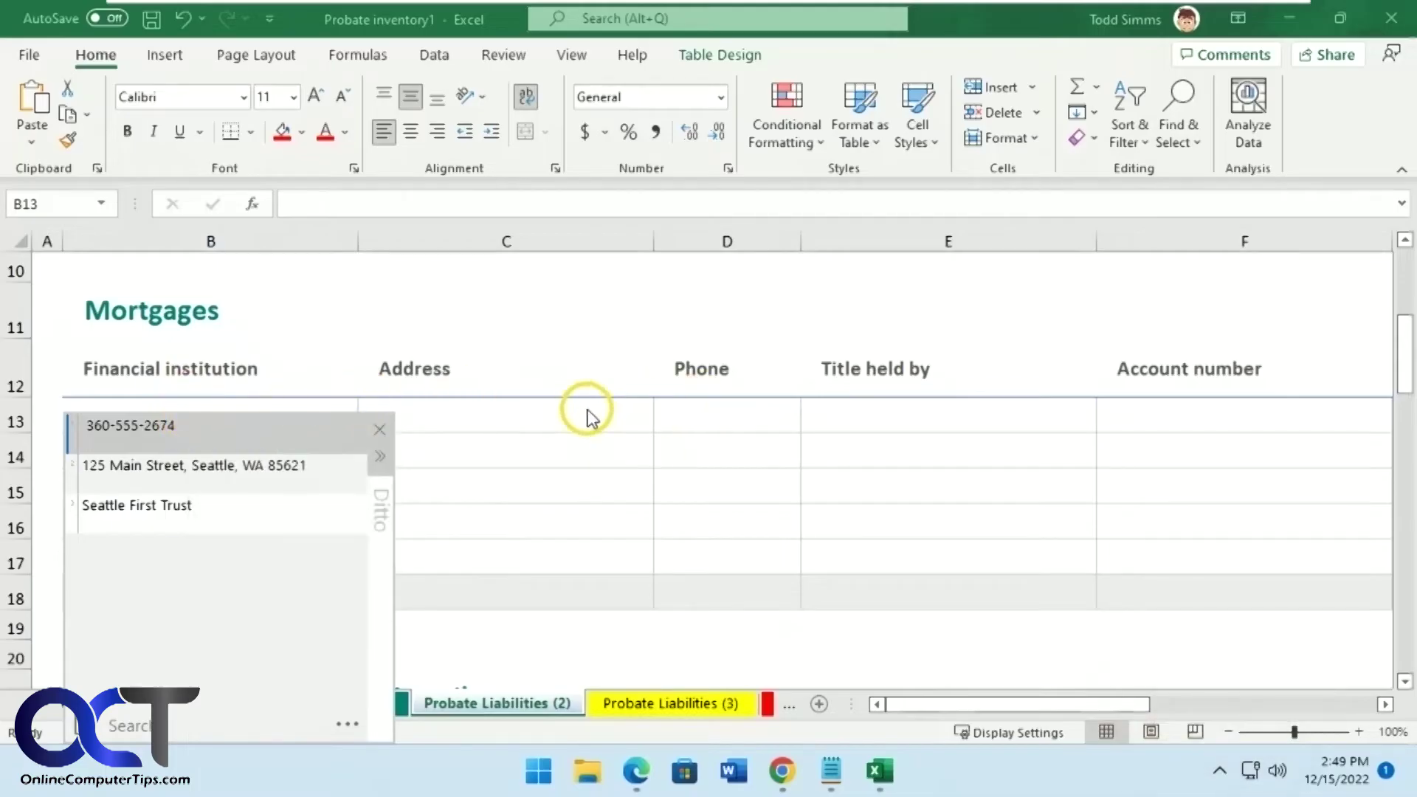
click(201, 515)
right_click(216, 512)
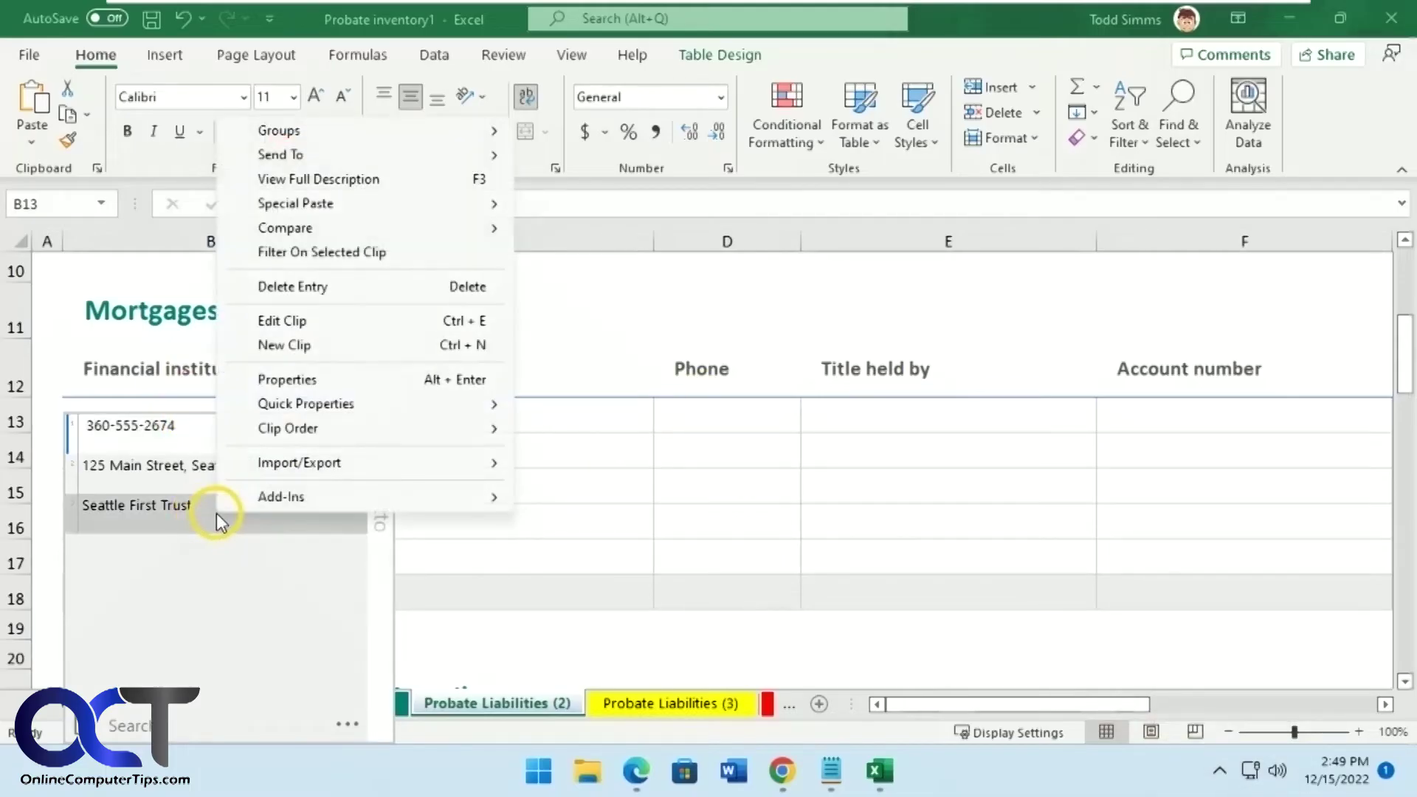
mouse_move(347, 428)
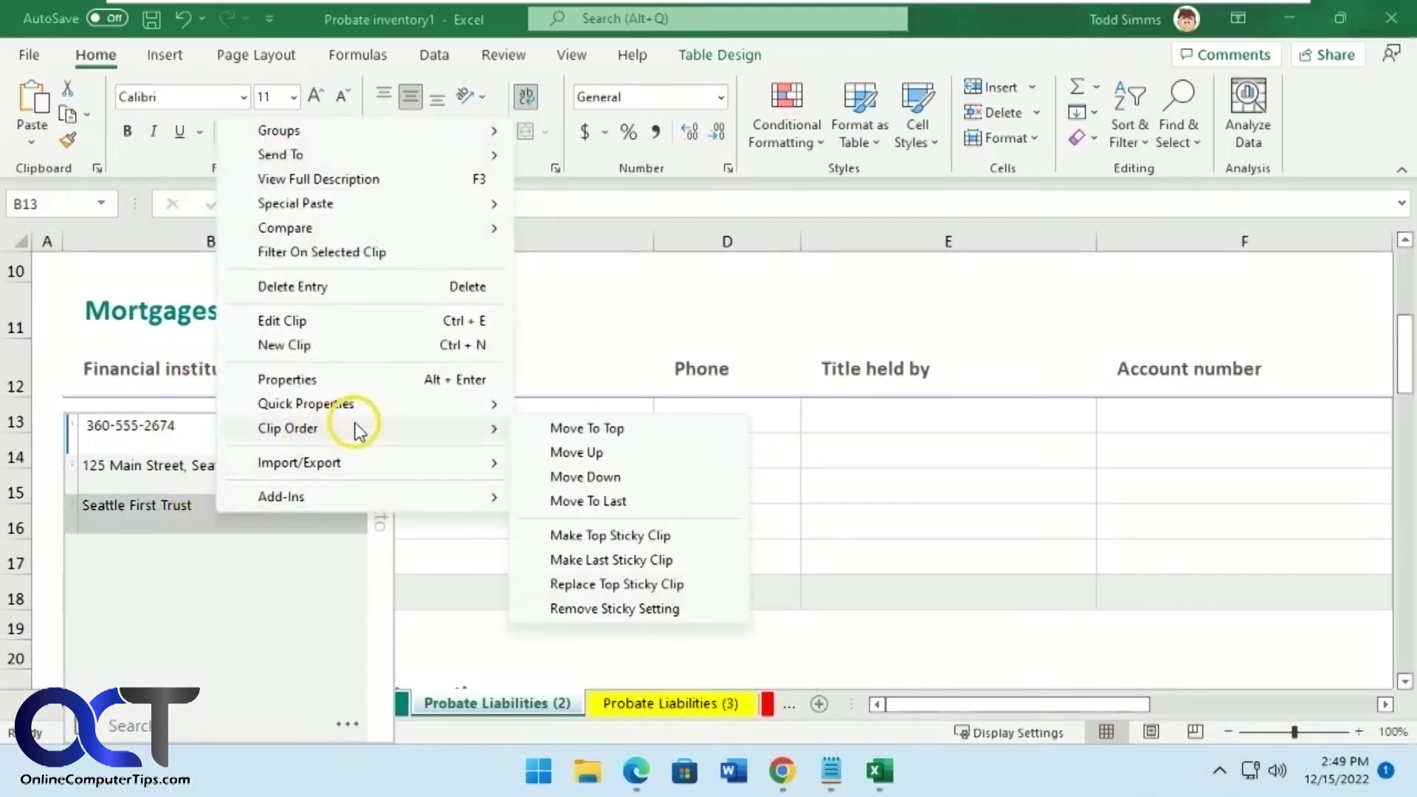
click(580, 424)
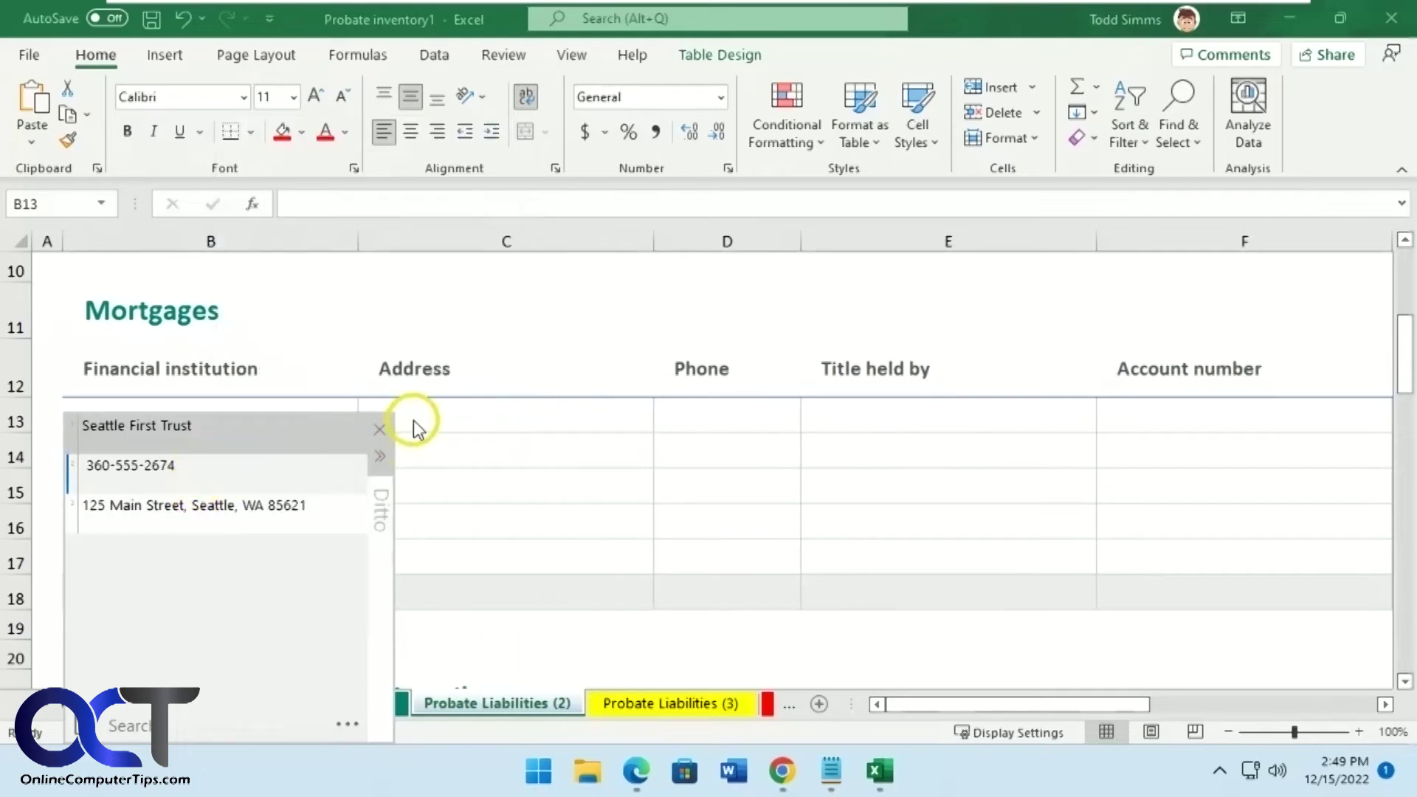
Move the 125 Main Street address clip up to second place and close Ditto
click(244, 511)
right_click(243, 510)
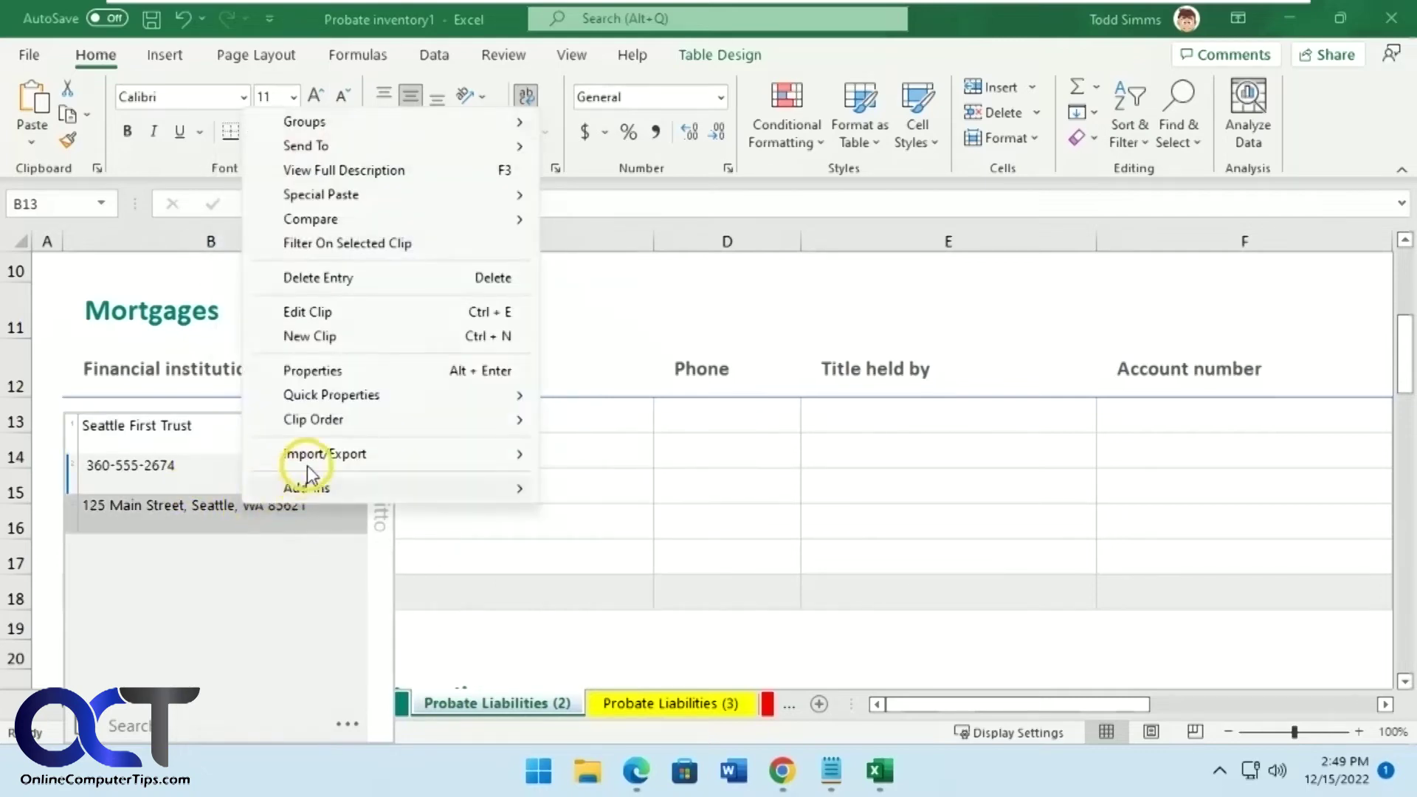
mouse_move(347, 420)
click(601, 443)
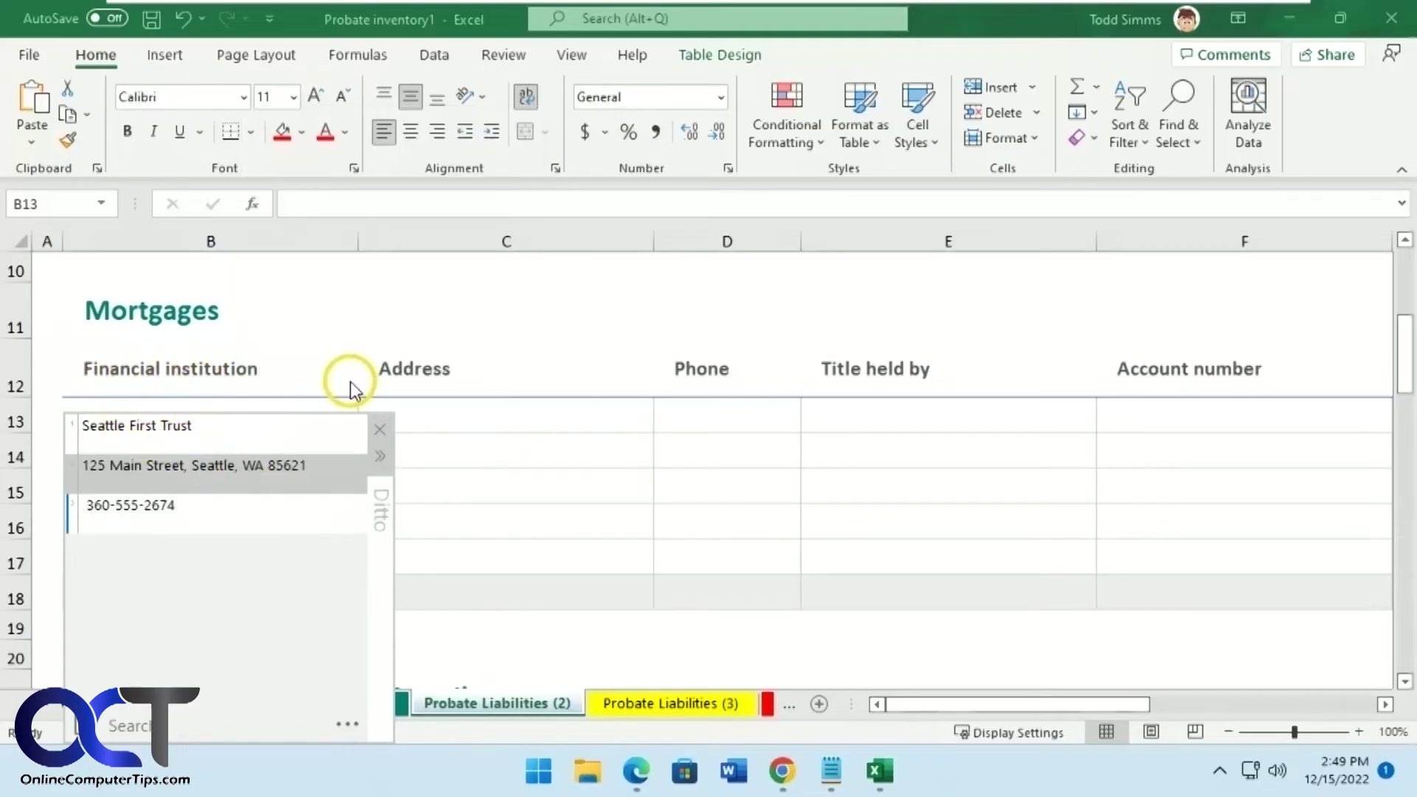
mouse_move(161, 516)
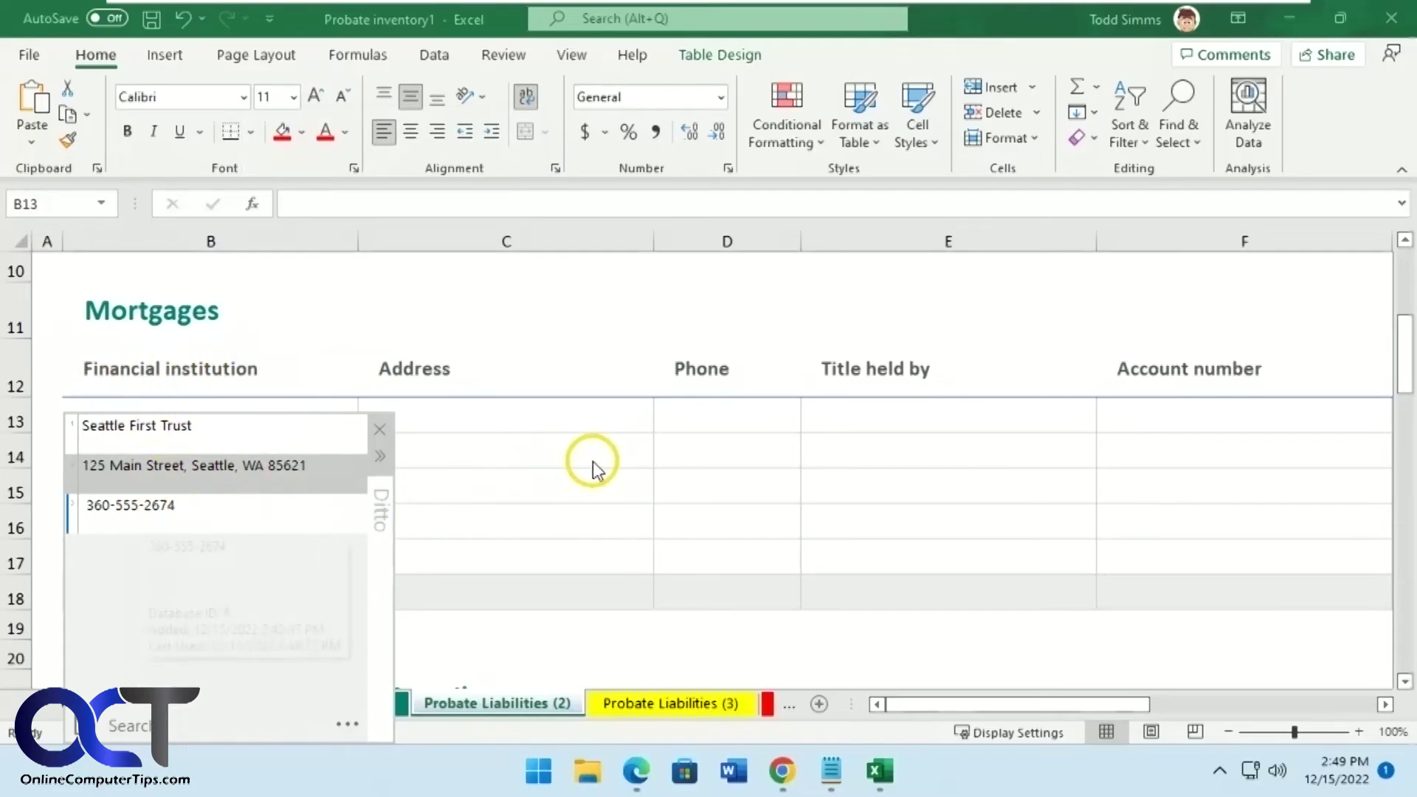
key(Escape)
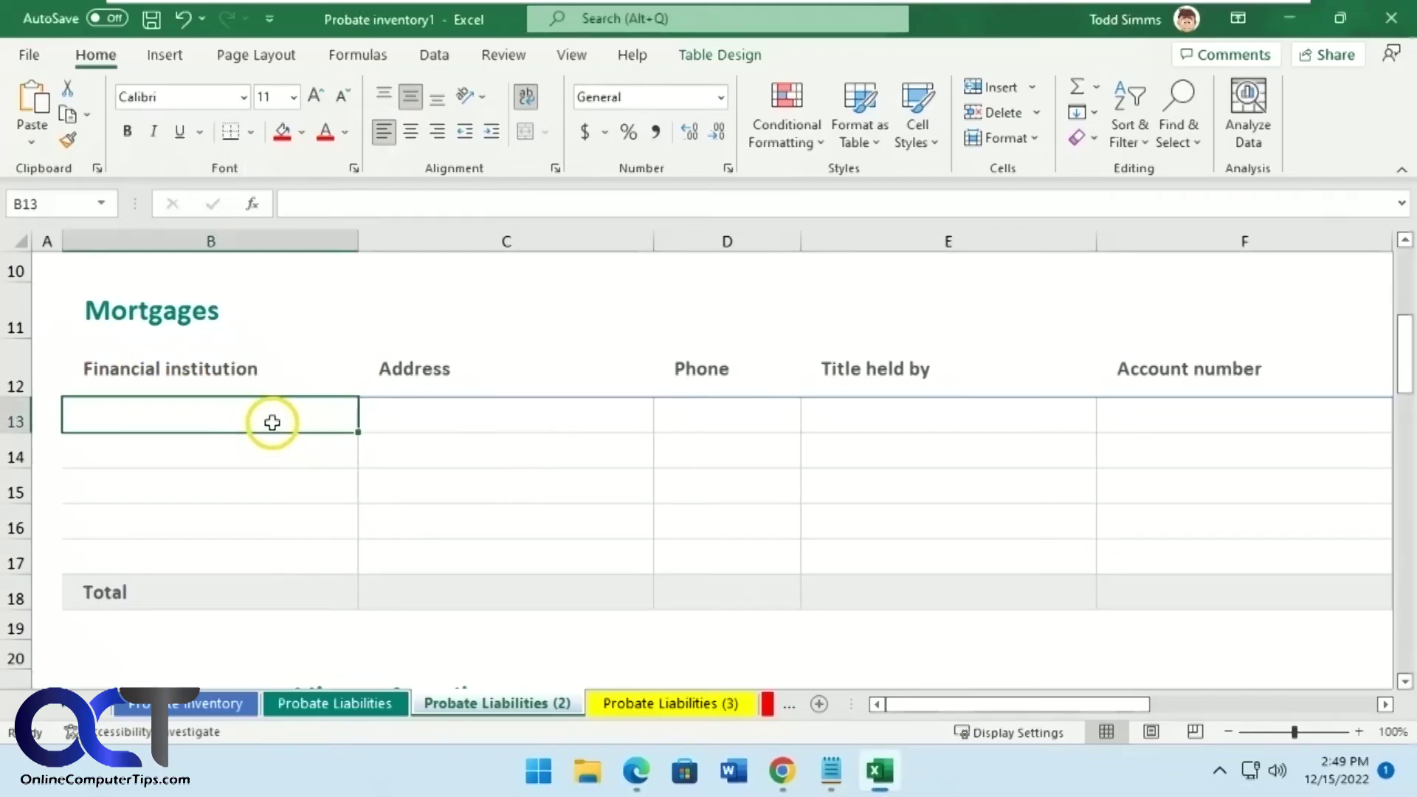
Fill B13:D13 on Probate Liabilities (2) with Seattle First Trust, its address and phone
text(Seattle First Trust)
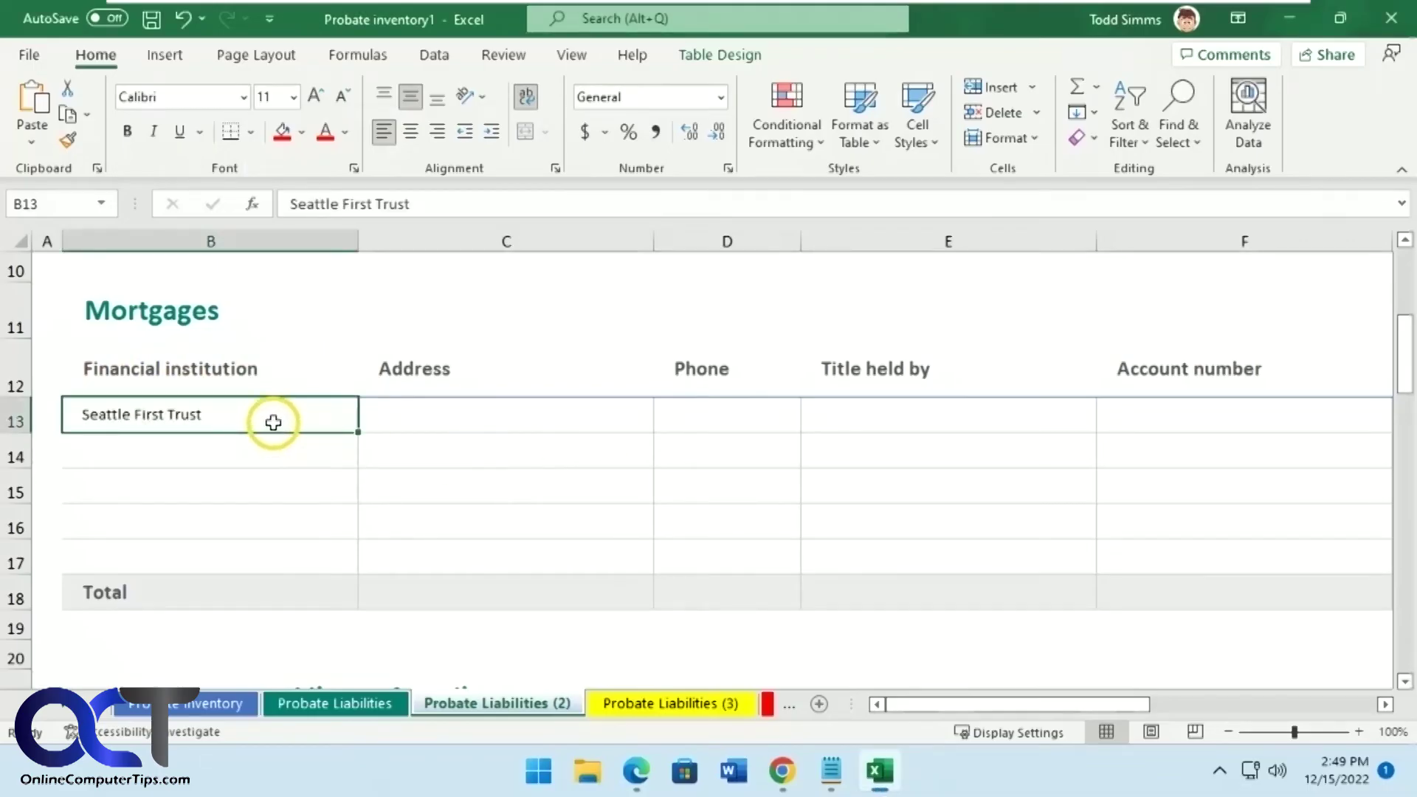
click(427, 411)
text(125 Main Street, Seattle, WA 85621)
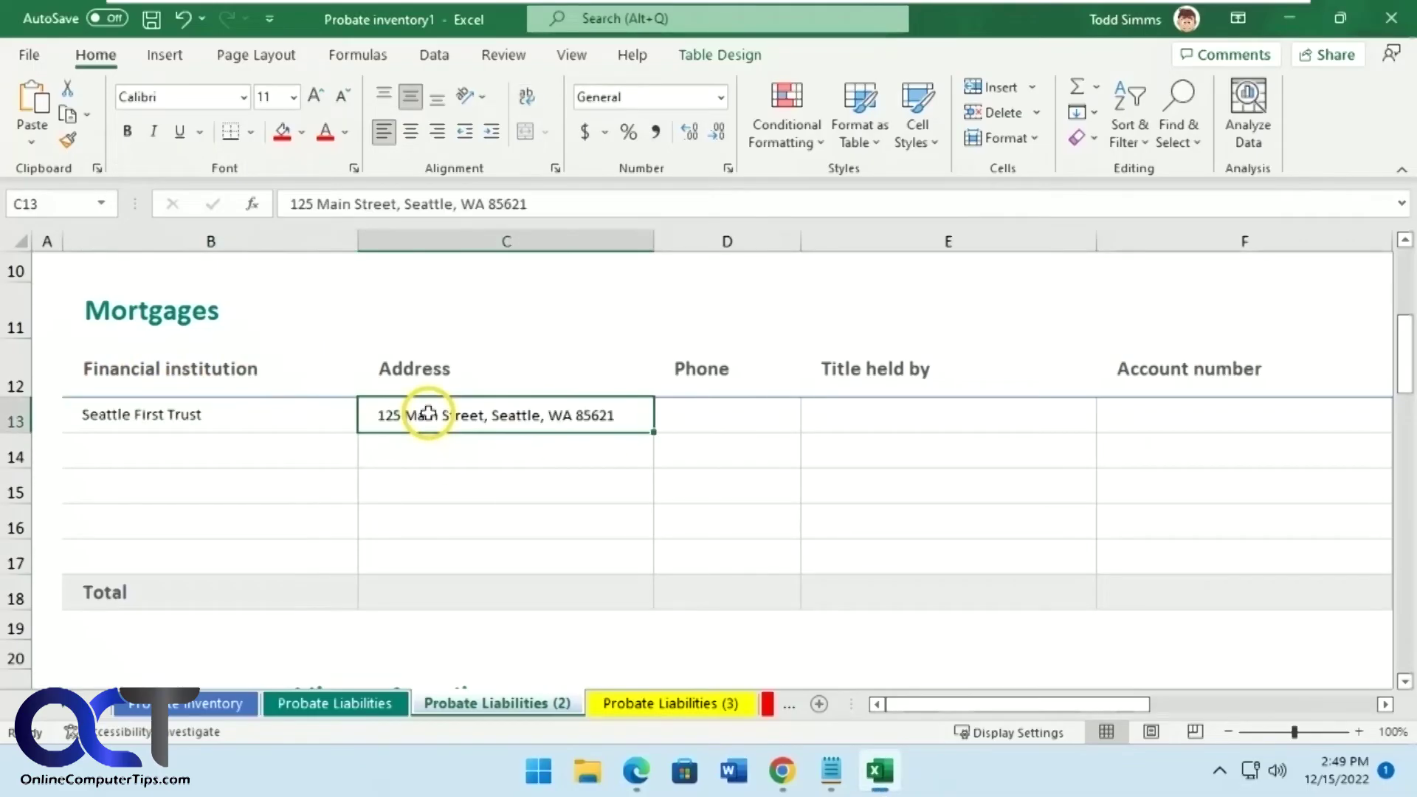
ctrl+click(732, 418)
key(ctrl+v)
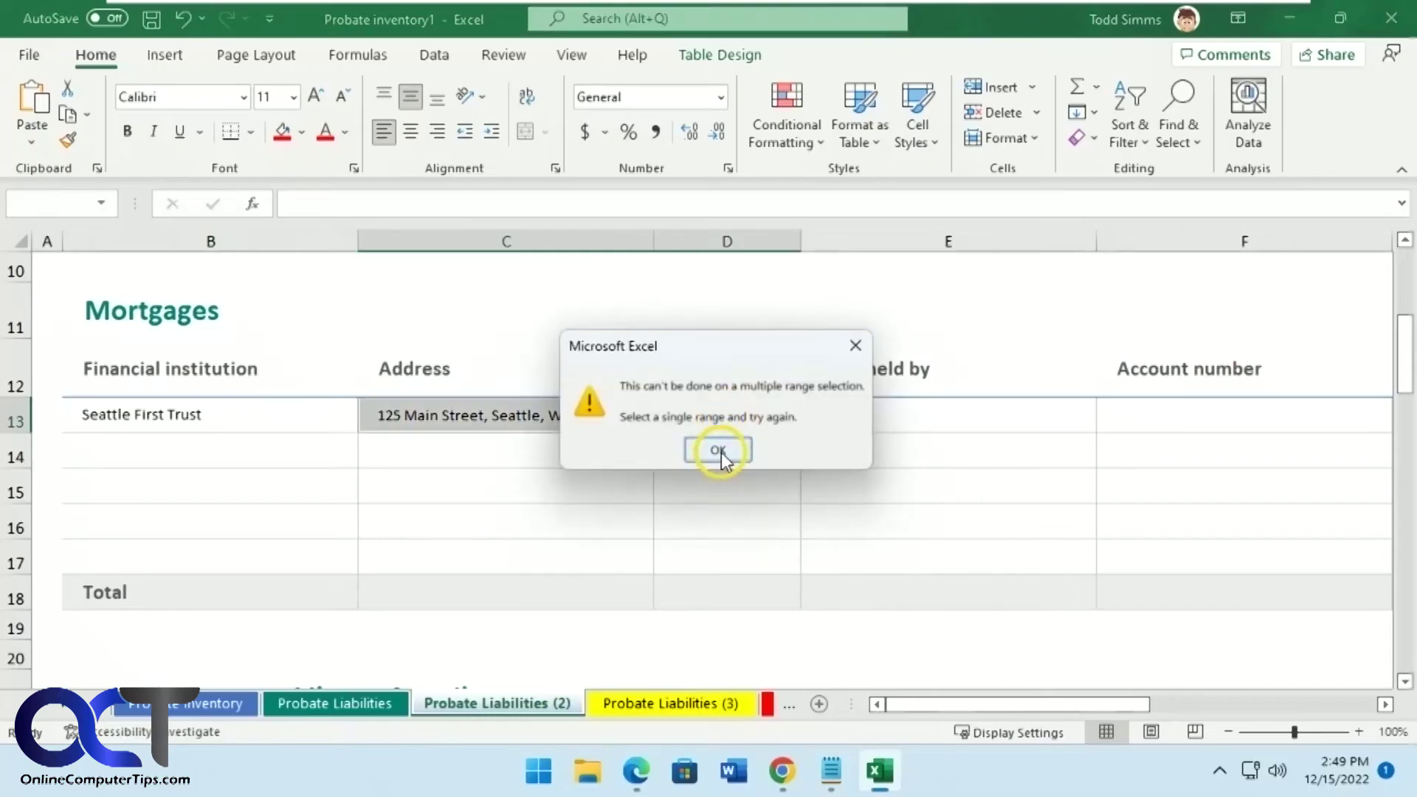
click(720, 453)
click(610, 421)
click(703, 422)
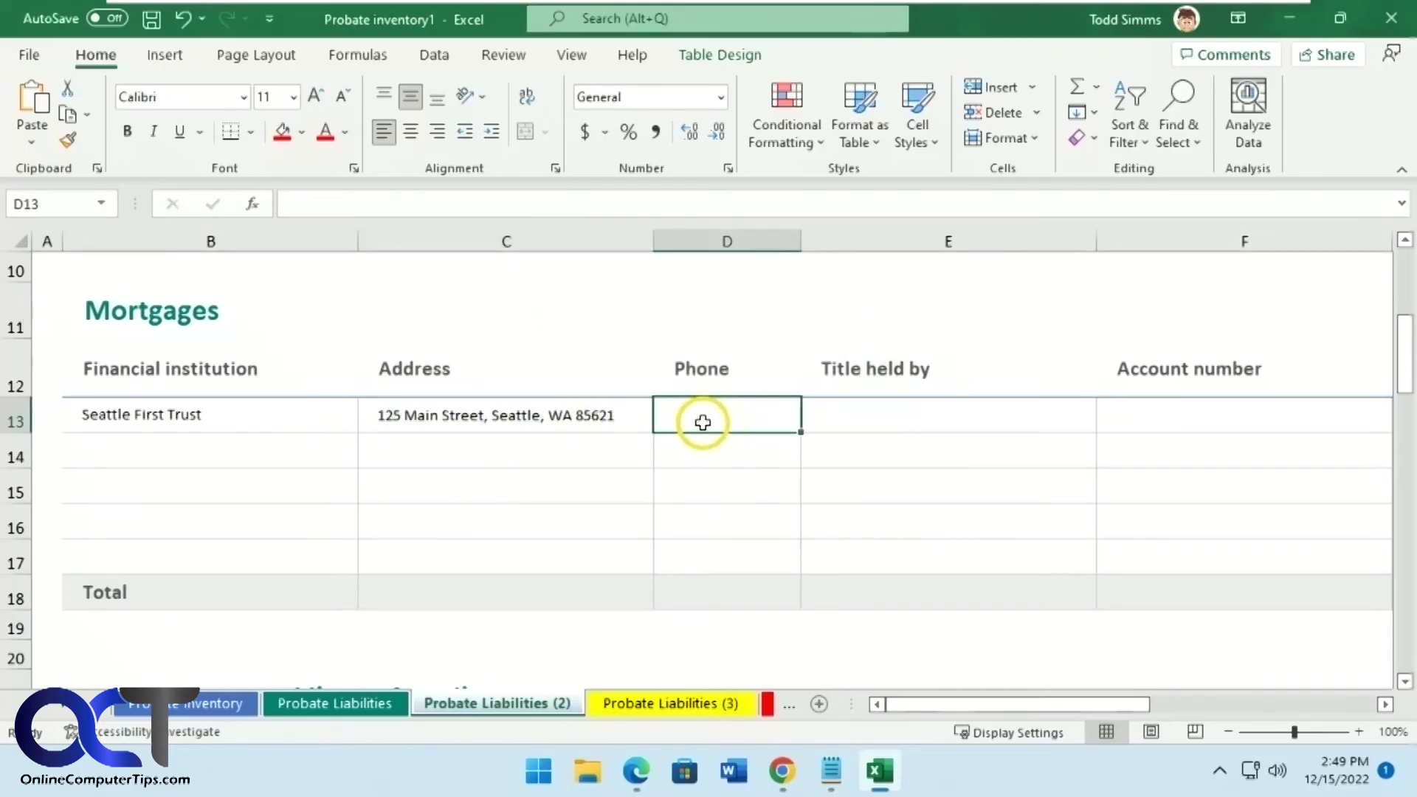
key(ctrl+v)
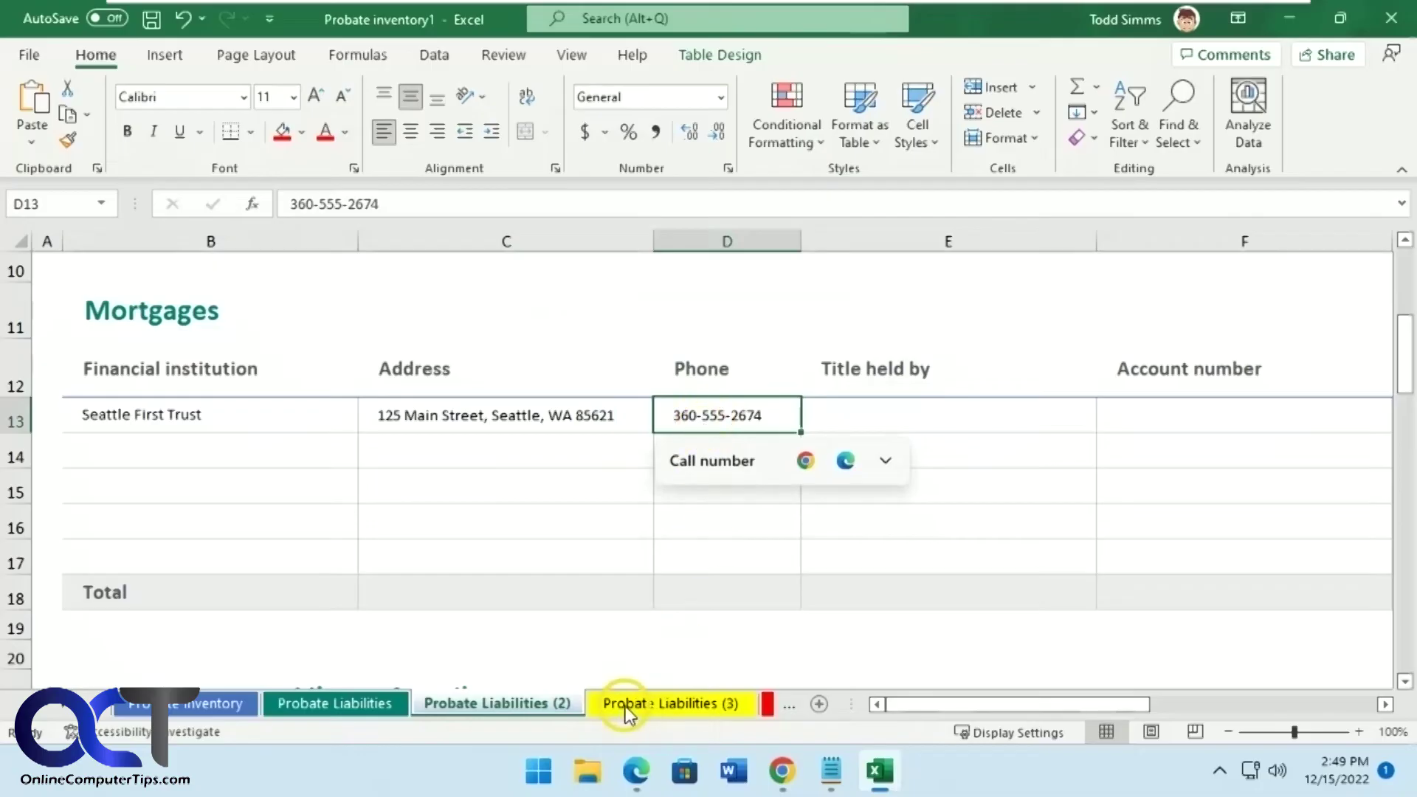
Paste the three clips into B13, C13 and D13 on the Probate Liabilities sheet
click(347, 703)
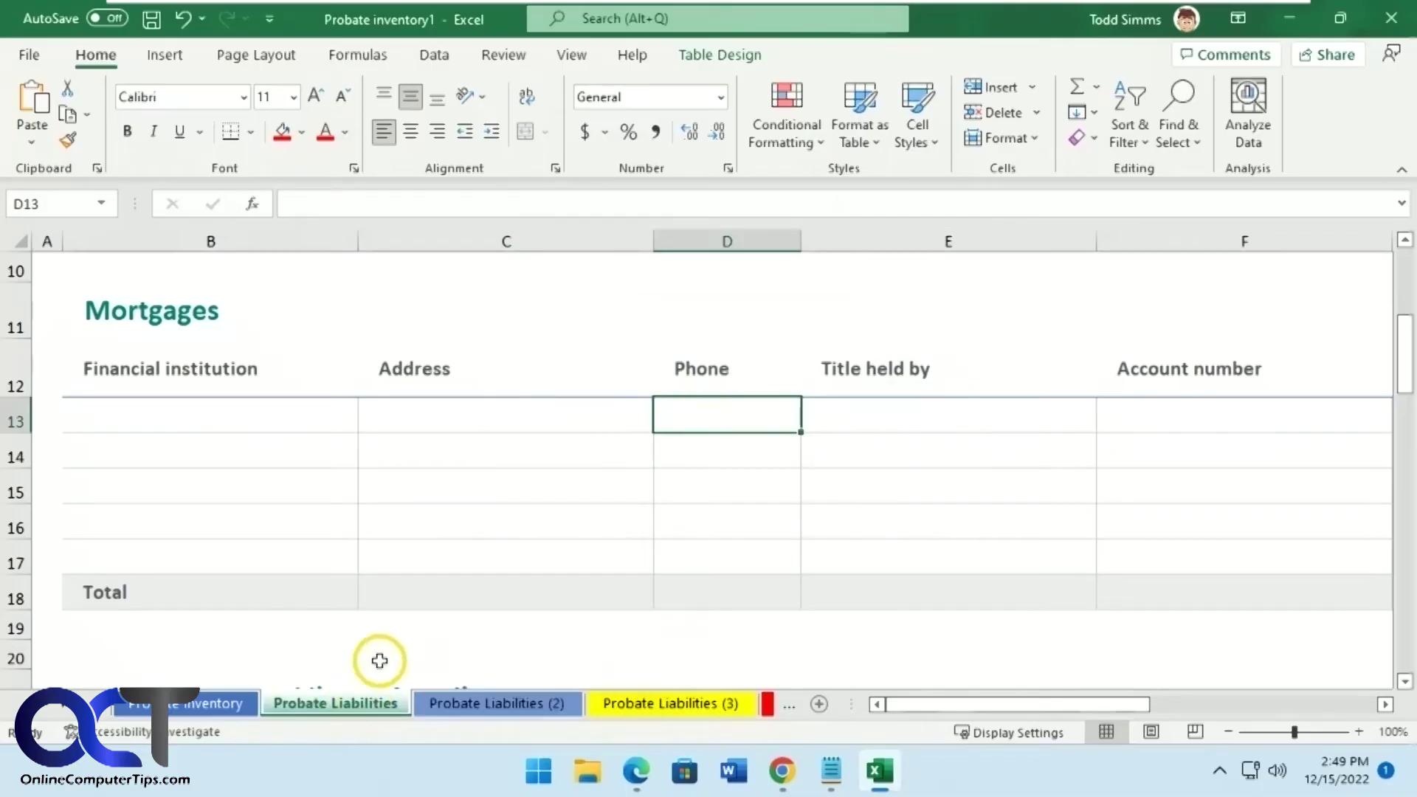
click(279, 414)
text(Seattle First Trust)
click(428, 425)
text(125 Main Street, Seattle, WA 85621)
click(721, 421)
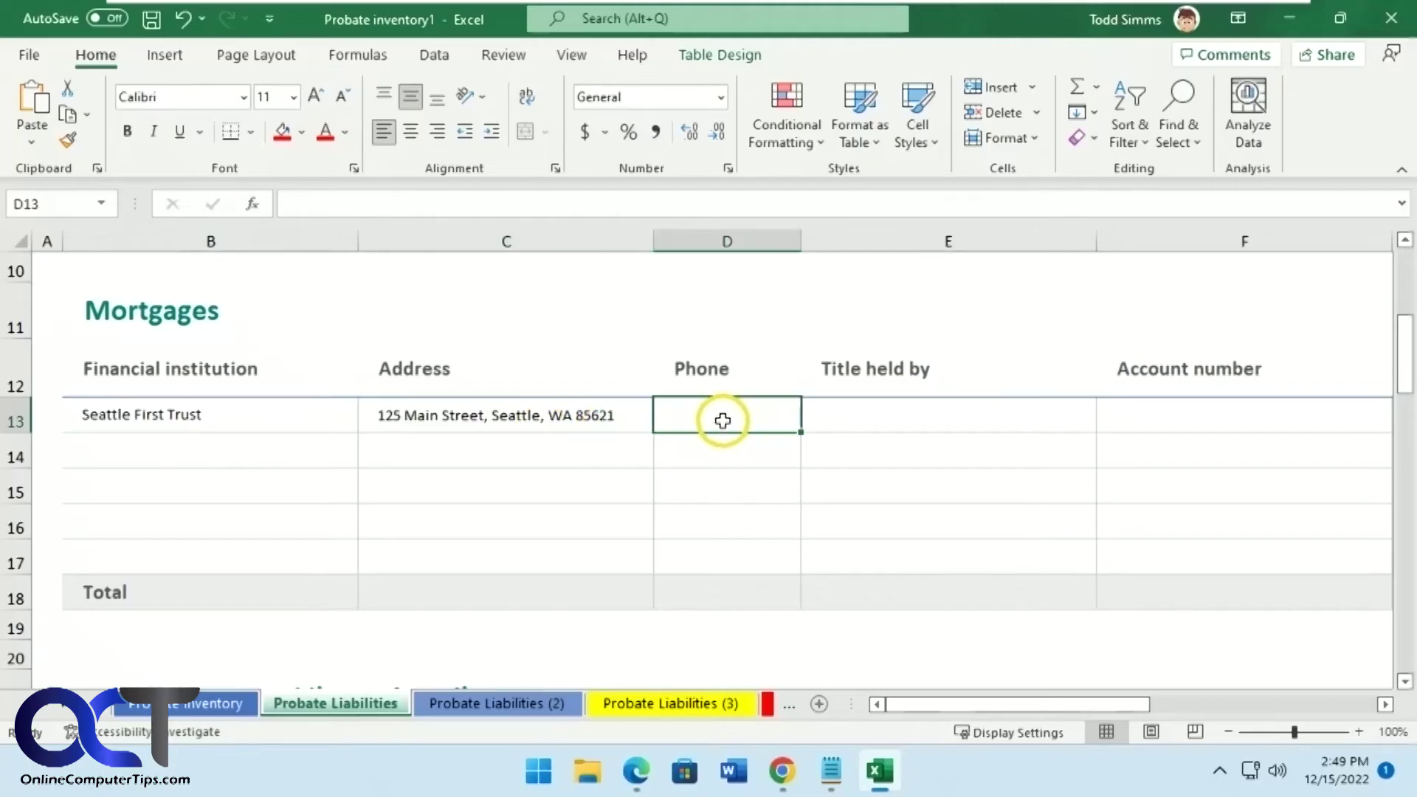
key(ctrl+v)
Paste the same three clips into row 13 of Probate Liabilities (3)
click(694, 702)
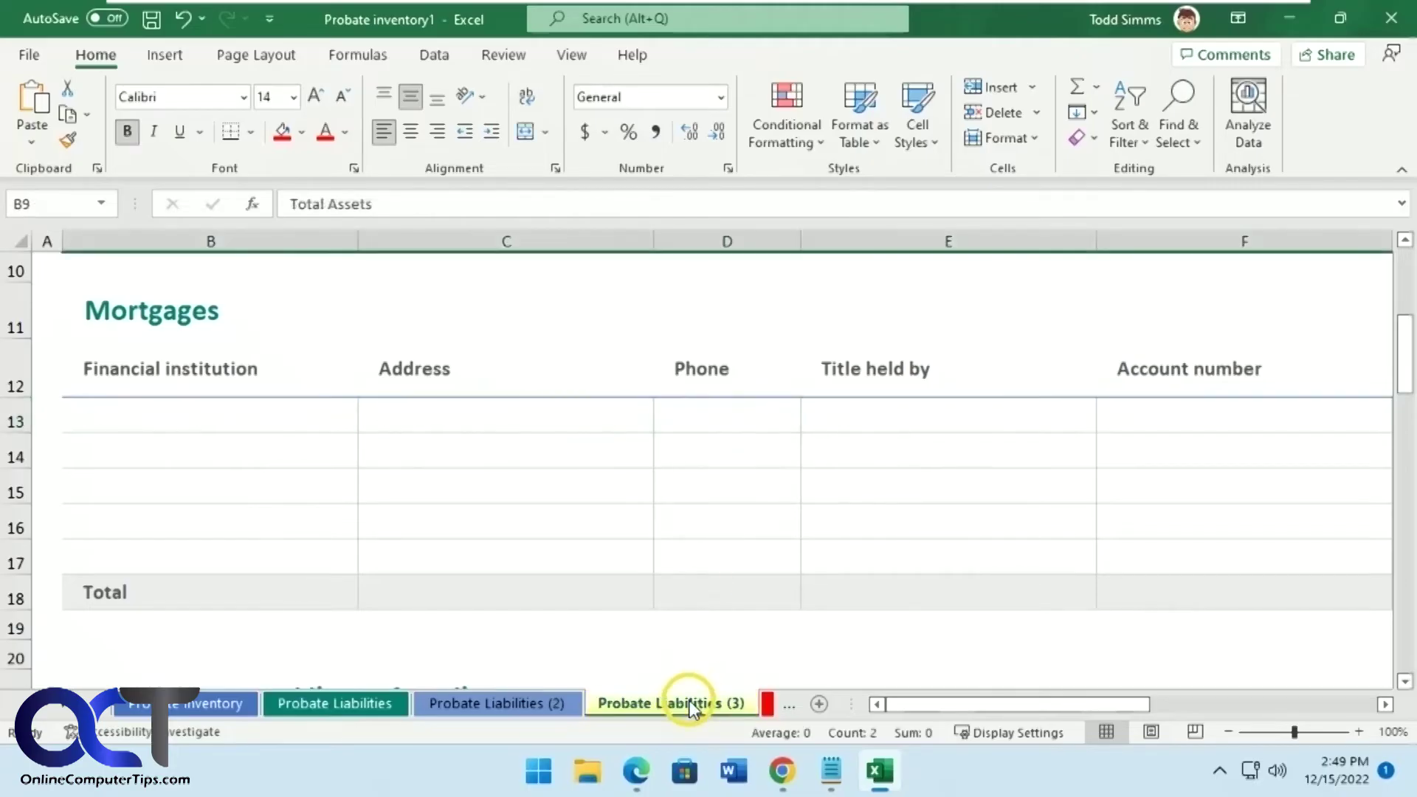
click(192, 416)
text(Seattle First Trust)
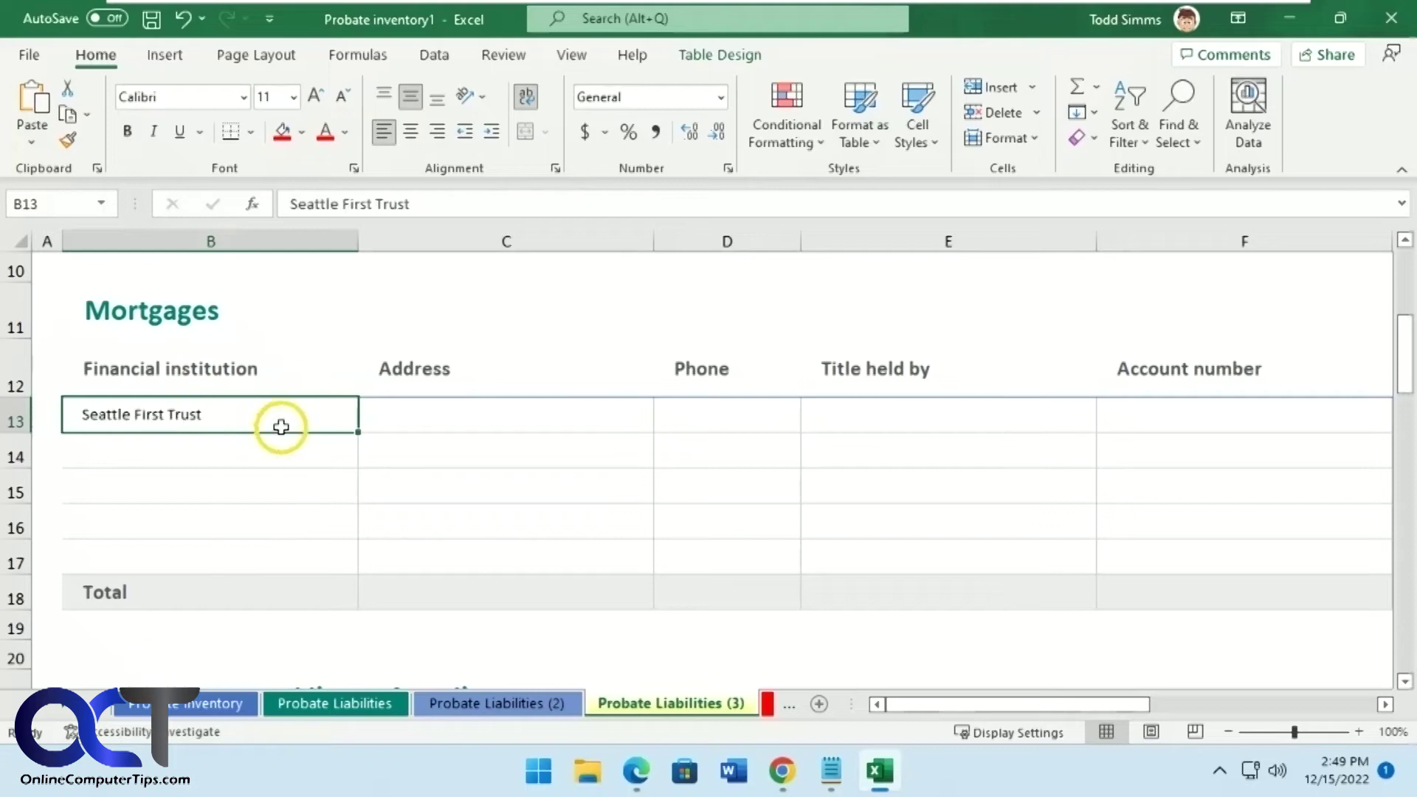
click(458, 419)
text(125 Main Street, Seattle, WA 85621)
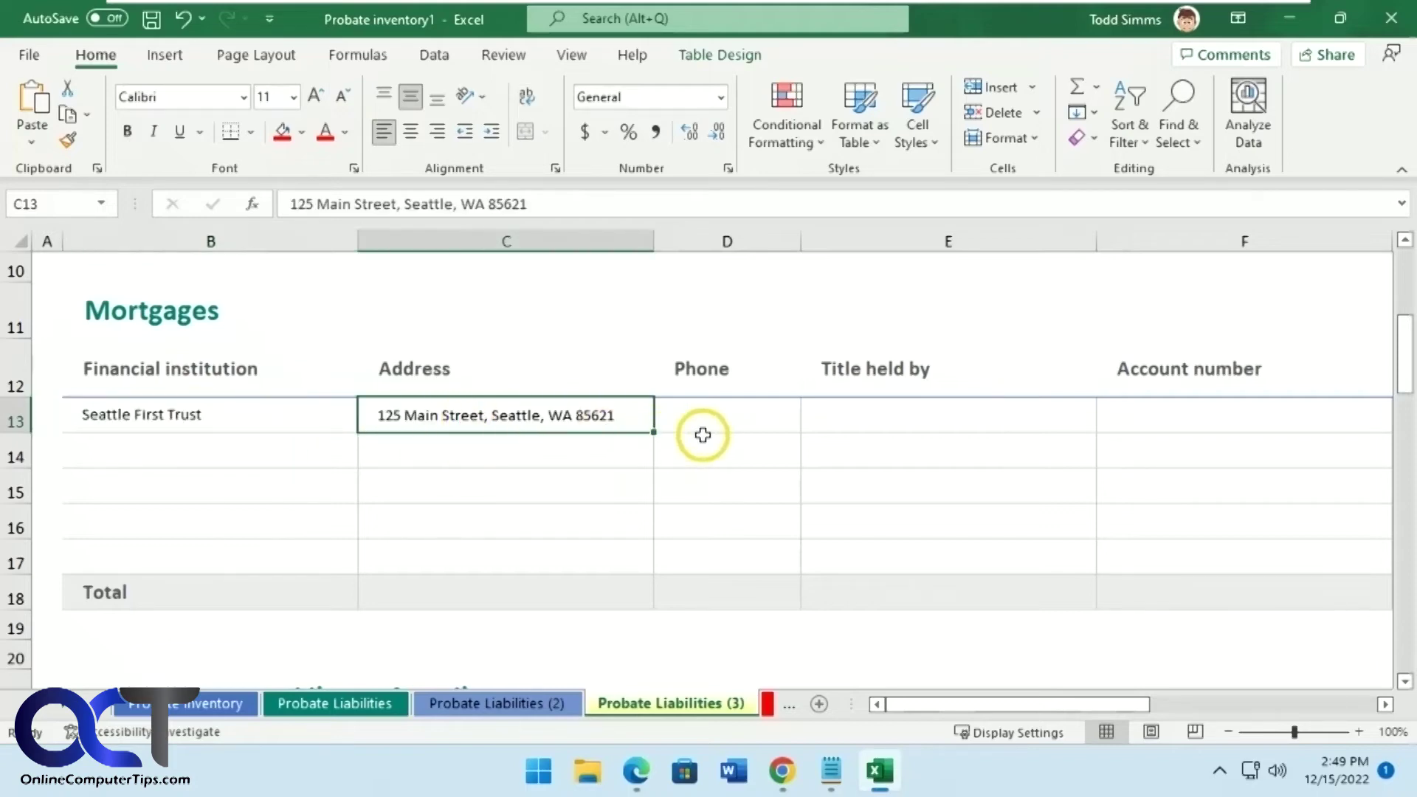
click(720, 422)
key(ctrl+v)
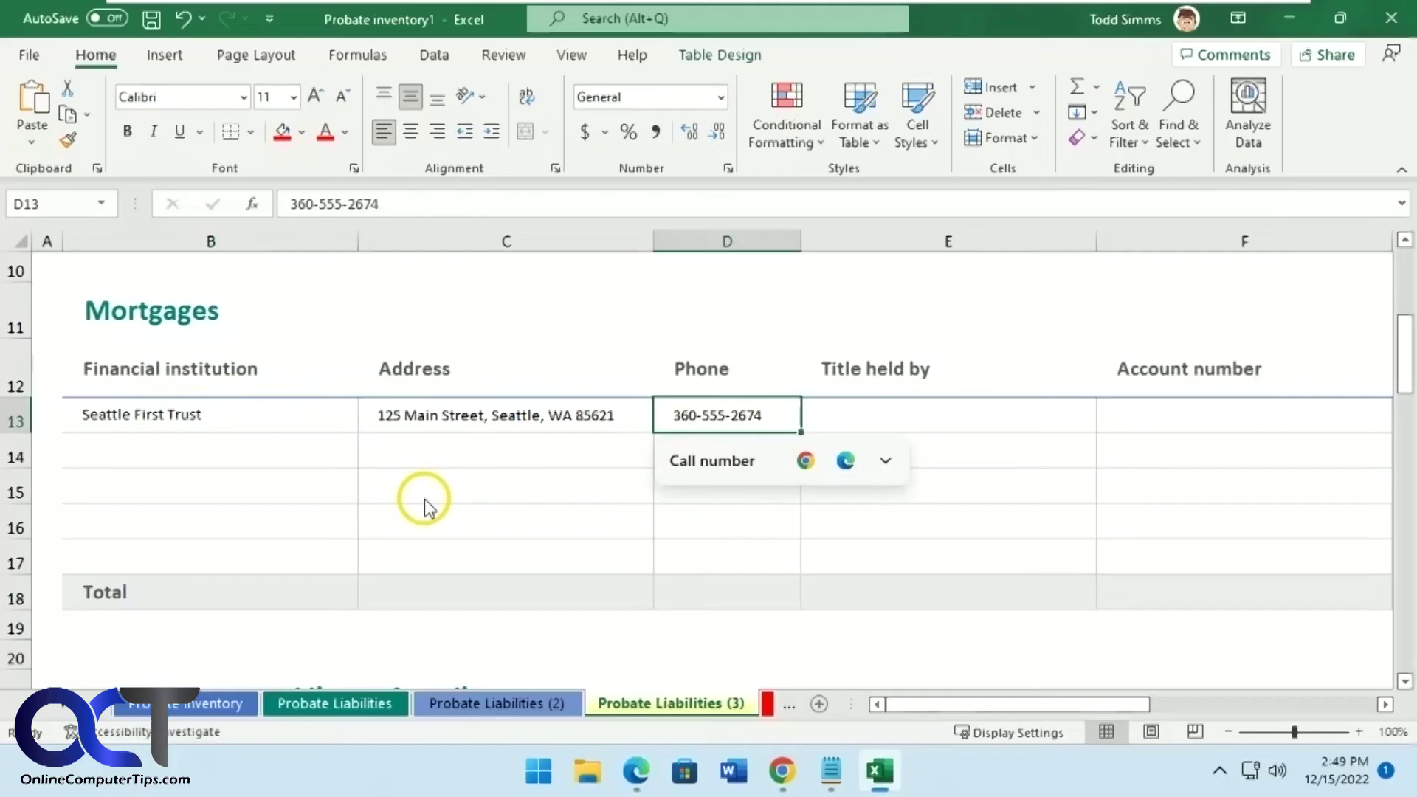
Minimize the notes and look at the phone clip in Ditto's history, then dismiss it
click(832, 771)
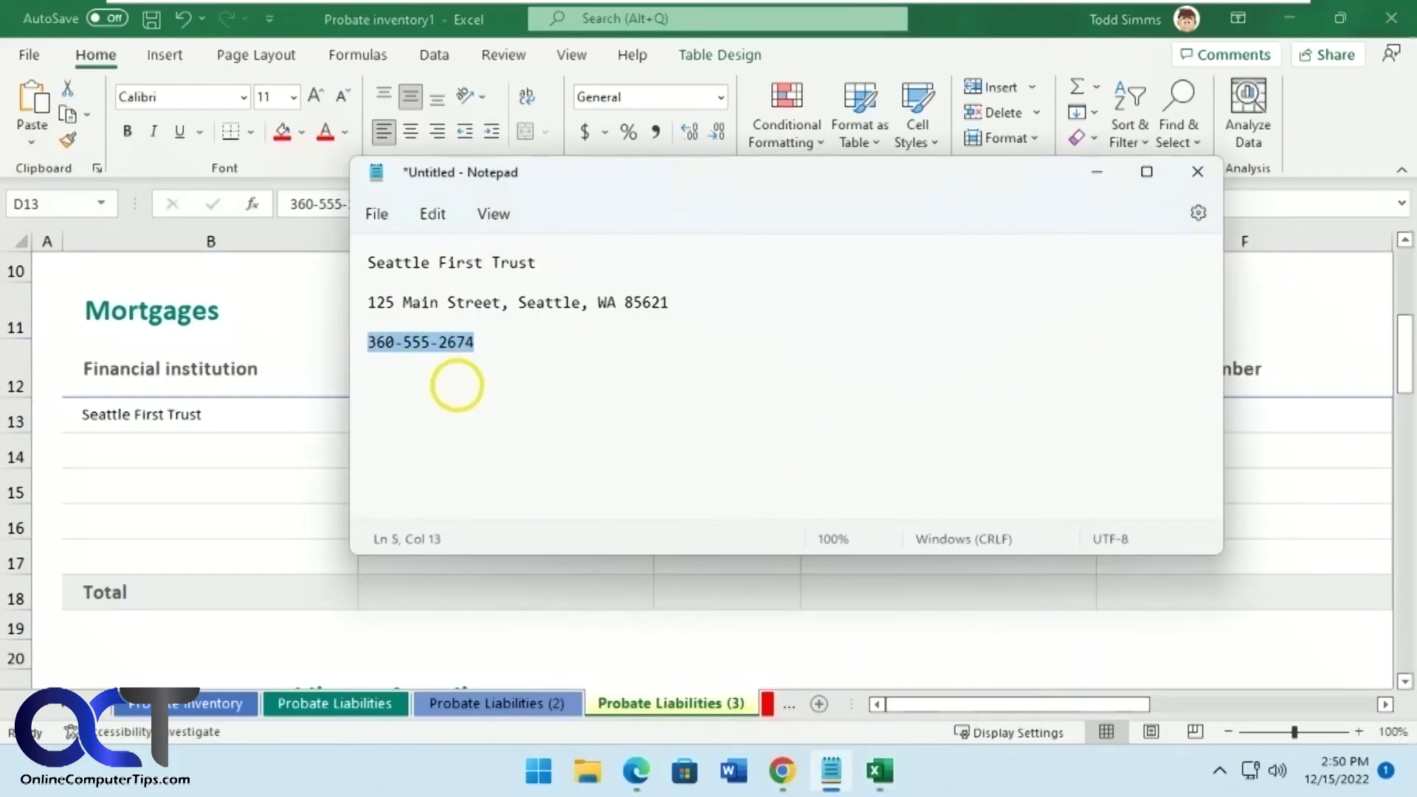
click(1096, 171)
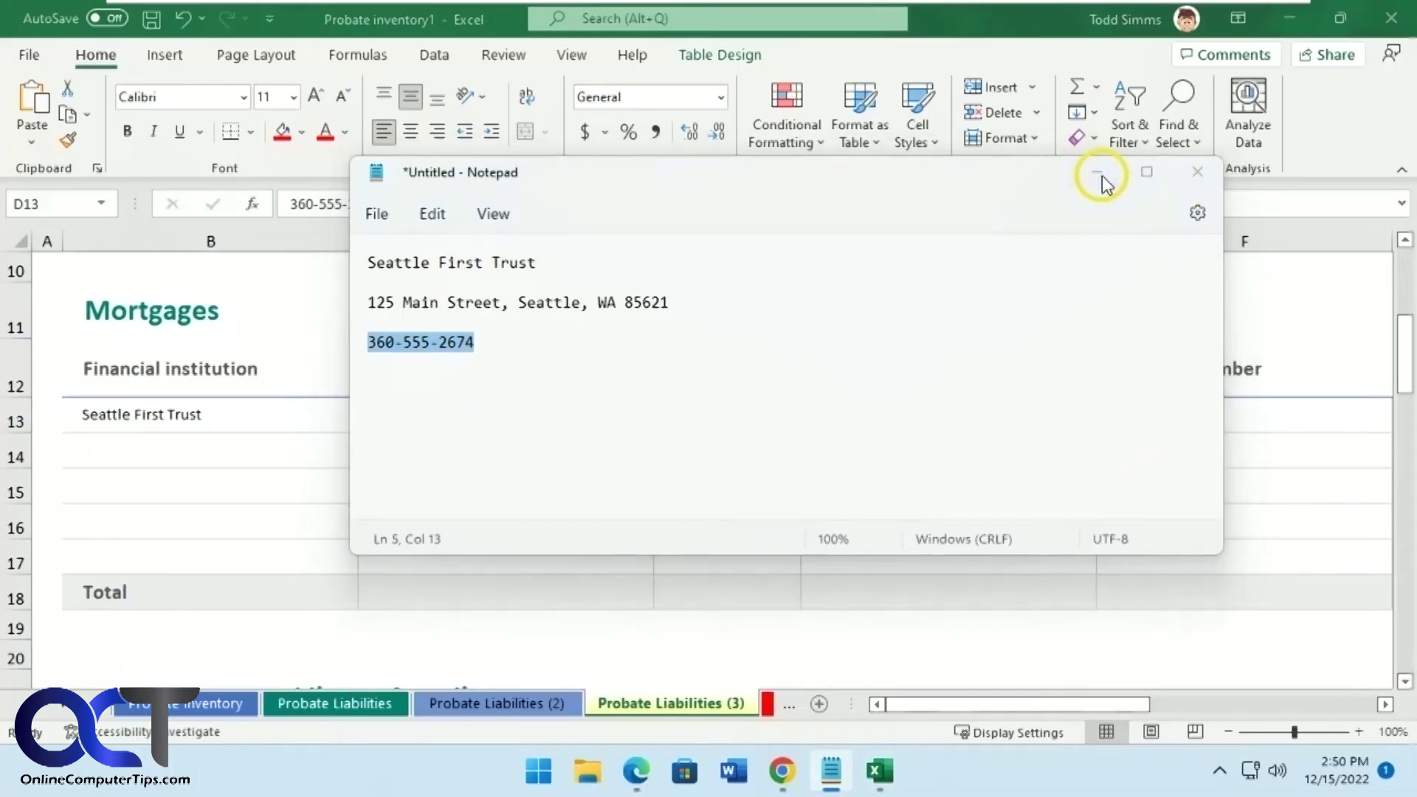
click(1220, 772)
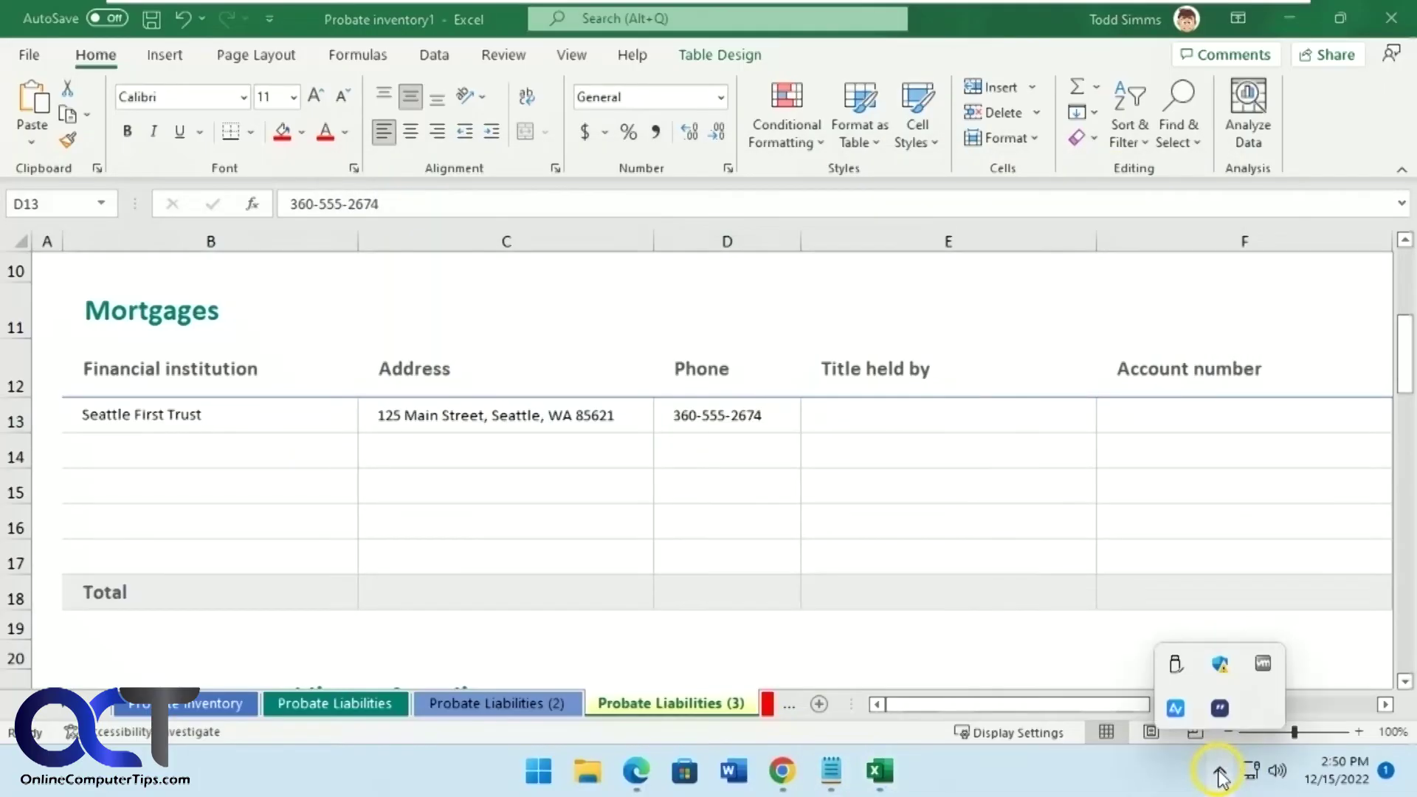
click(1219, 709)
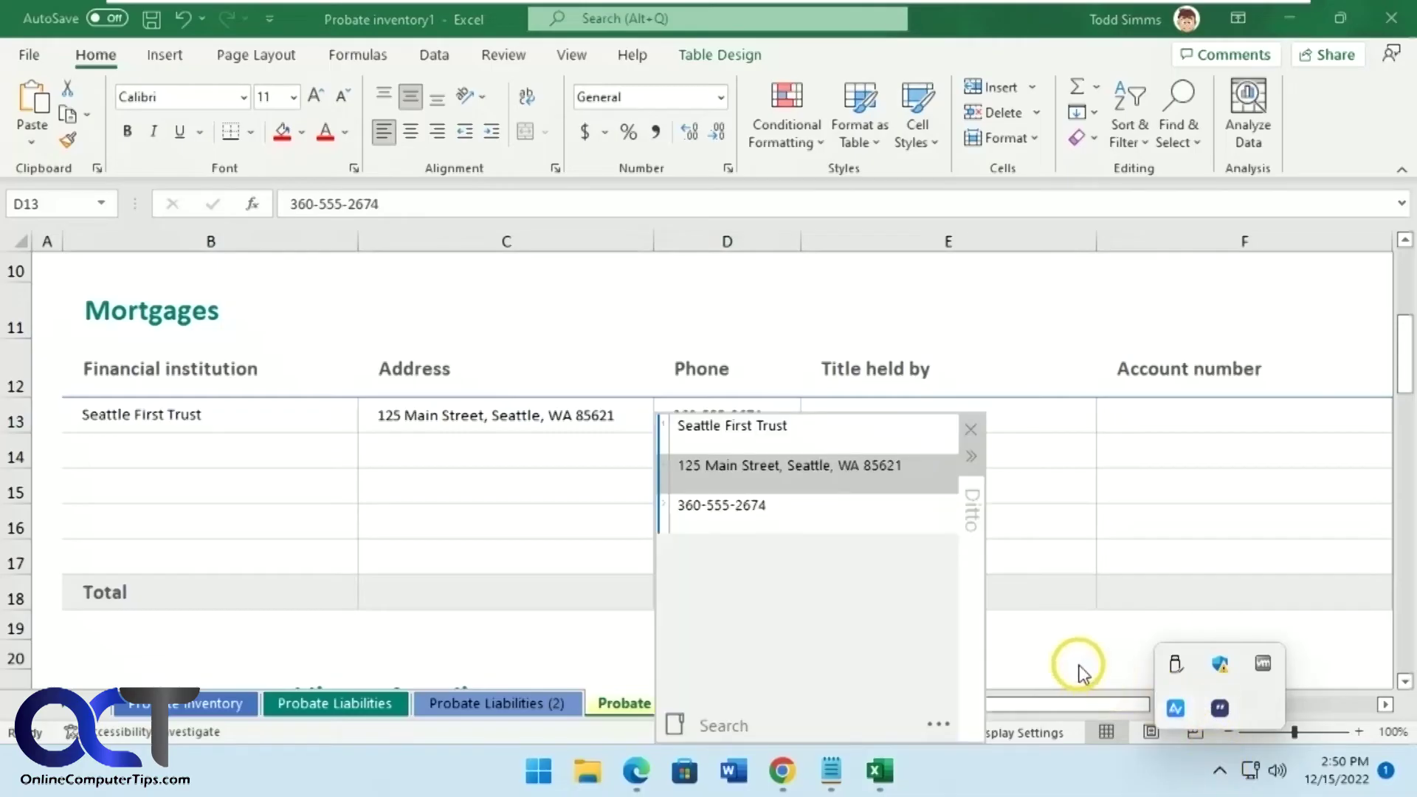
right_click(813, 512)
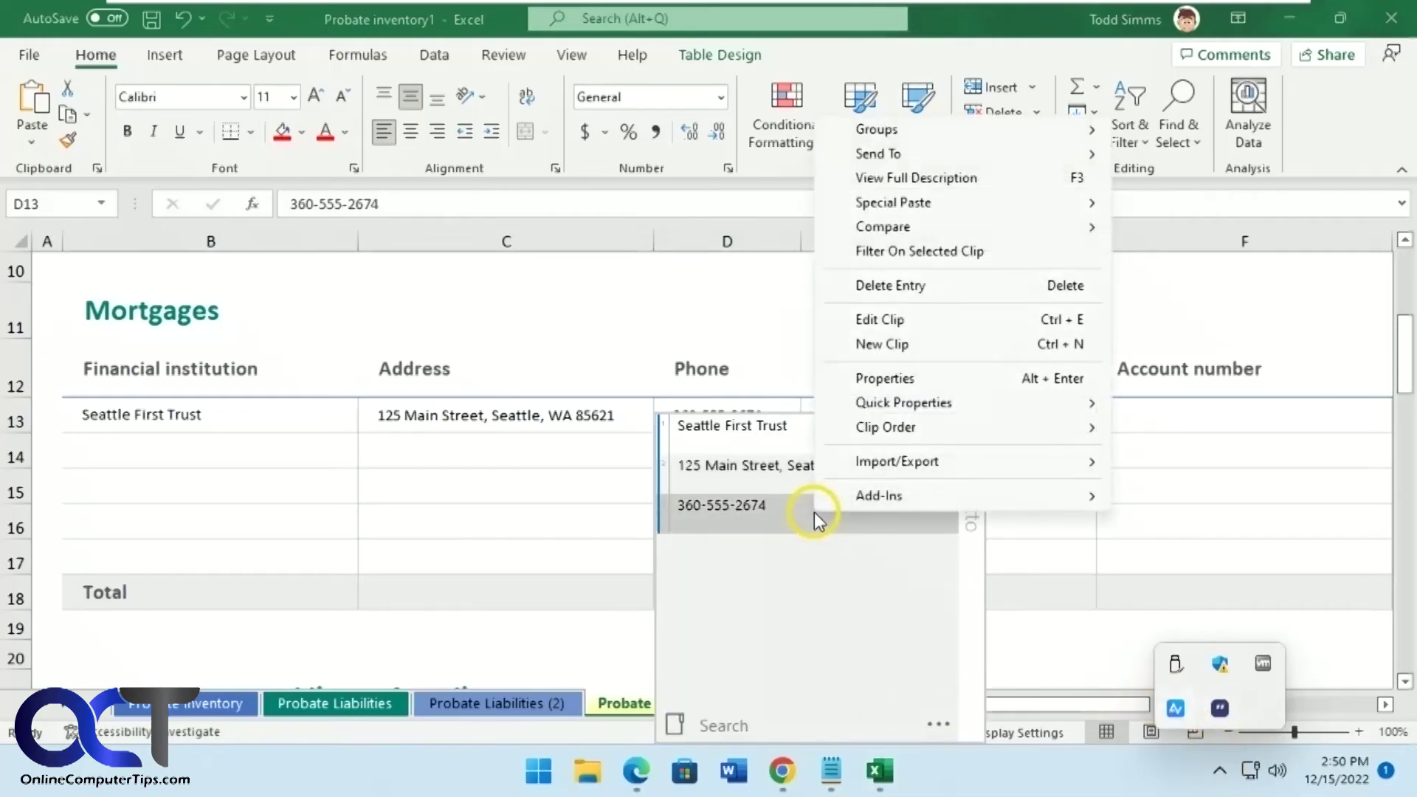
click(608, 635)
Type 'new text' on a new line in Notepad and select it
mouse_move(843, 775)
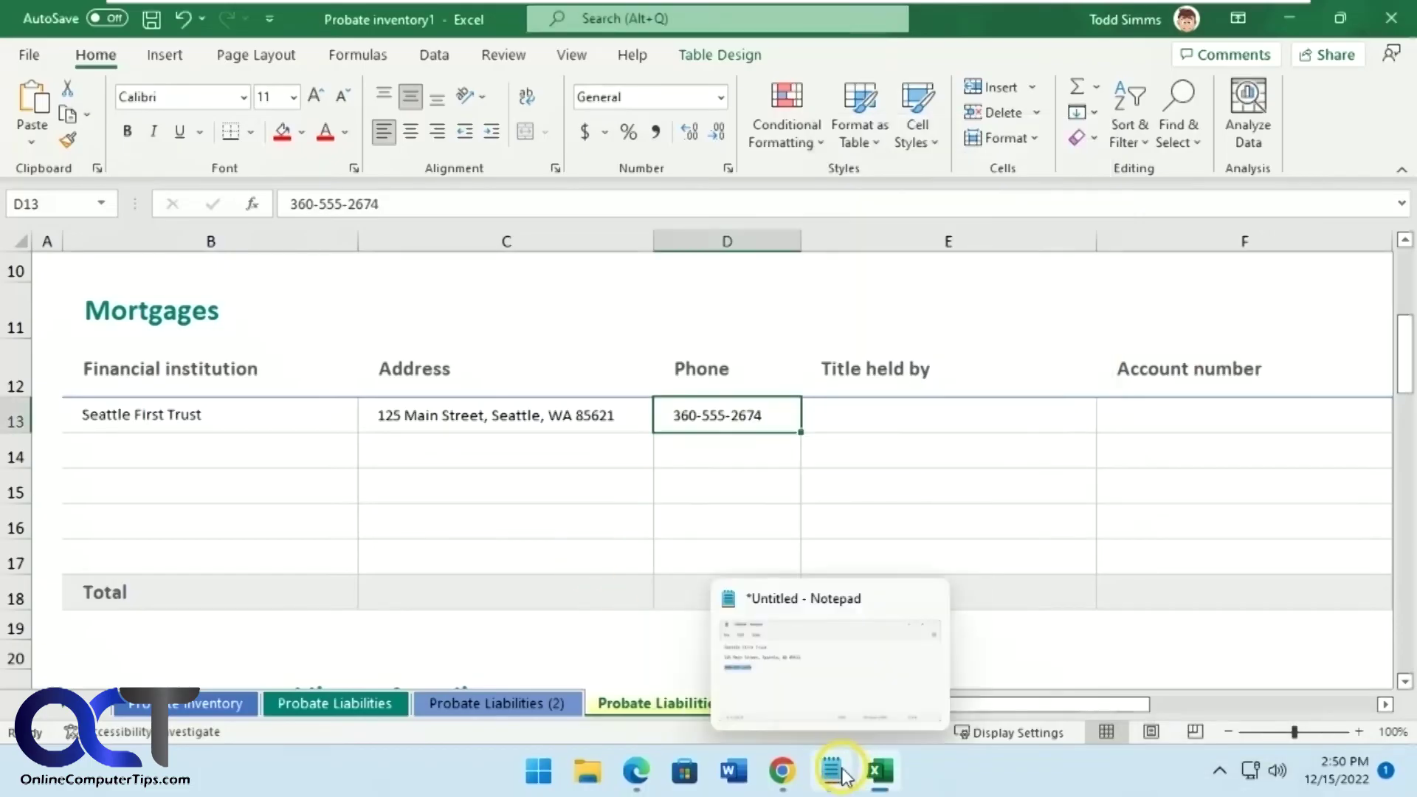
click(832, 771)
click(687, 416)
text(nw)
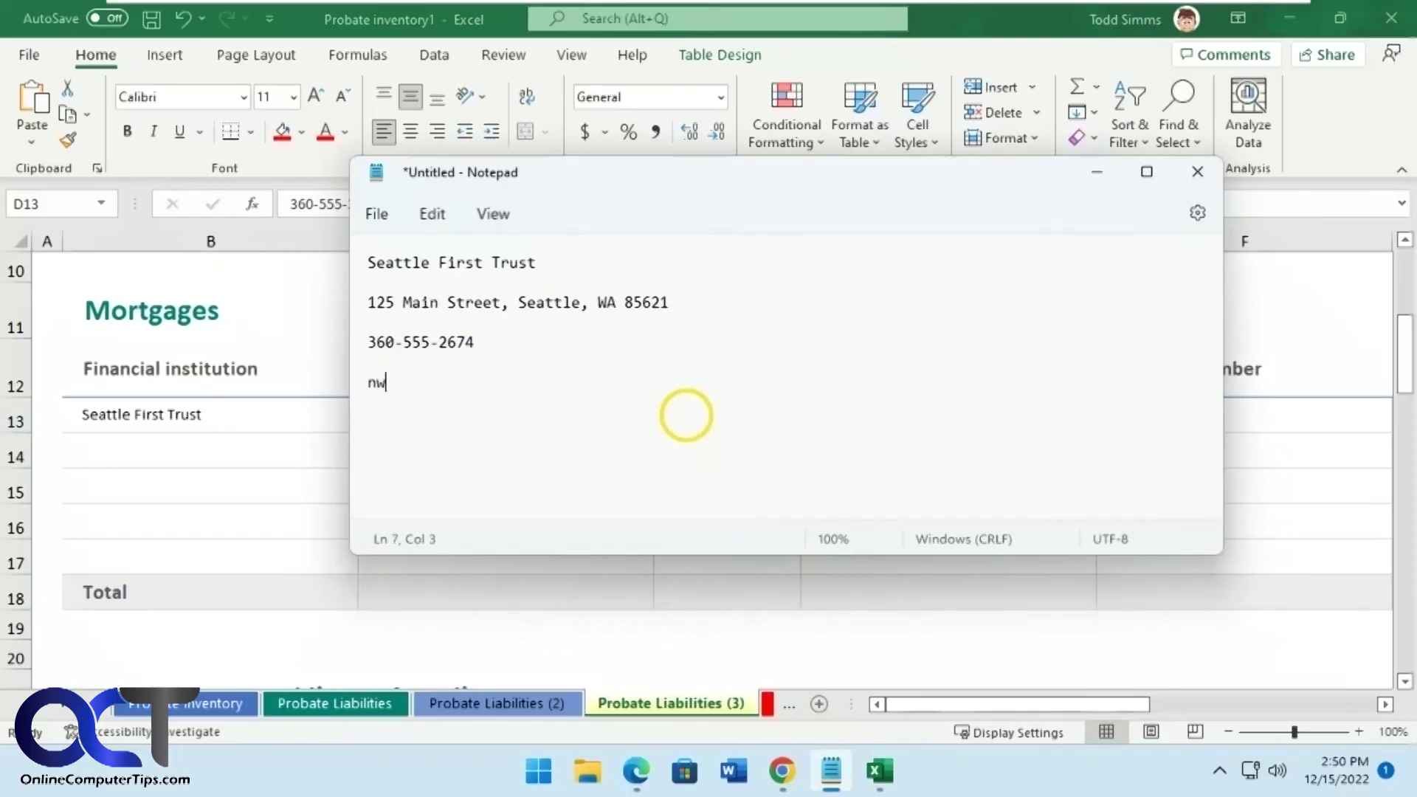
key(BackSpace)
text(ew text)
drag(439, 382, 349, 383)
click(1219, 770)
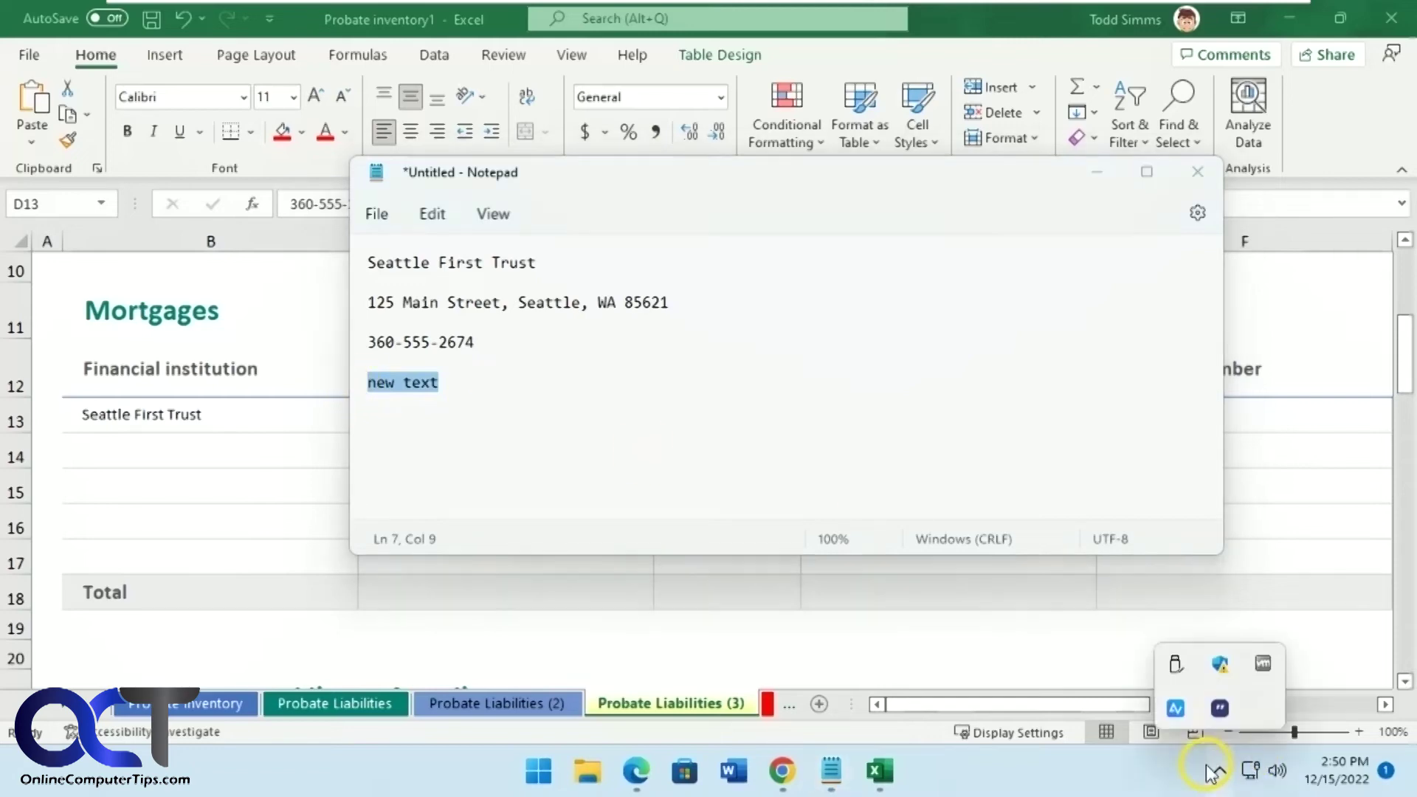
Delete the 'new text' clip from Ditto's history and confirm the deletion
click(1220, 707)
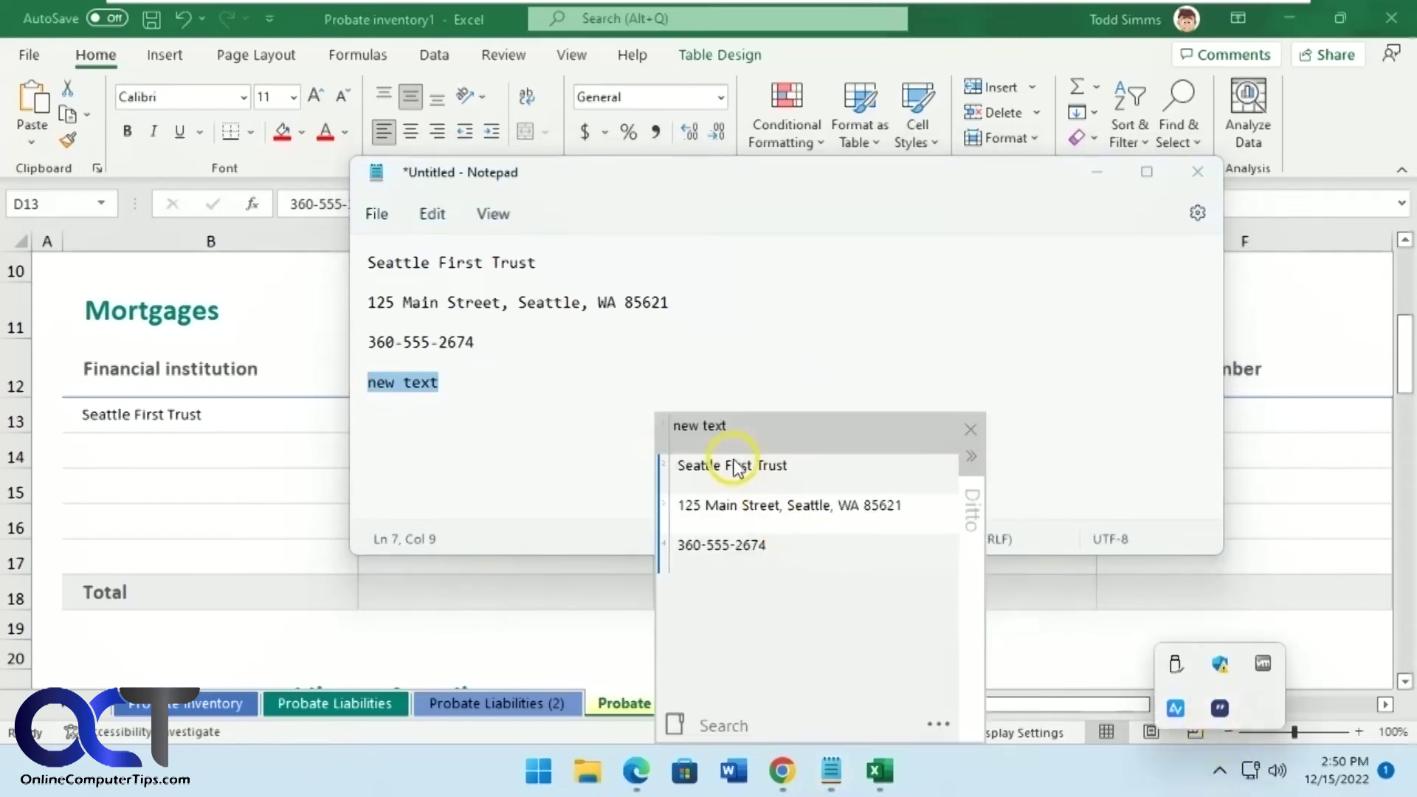
mouse_move(703, 433)
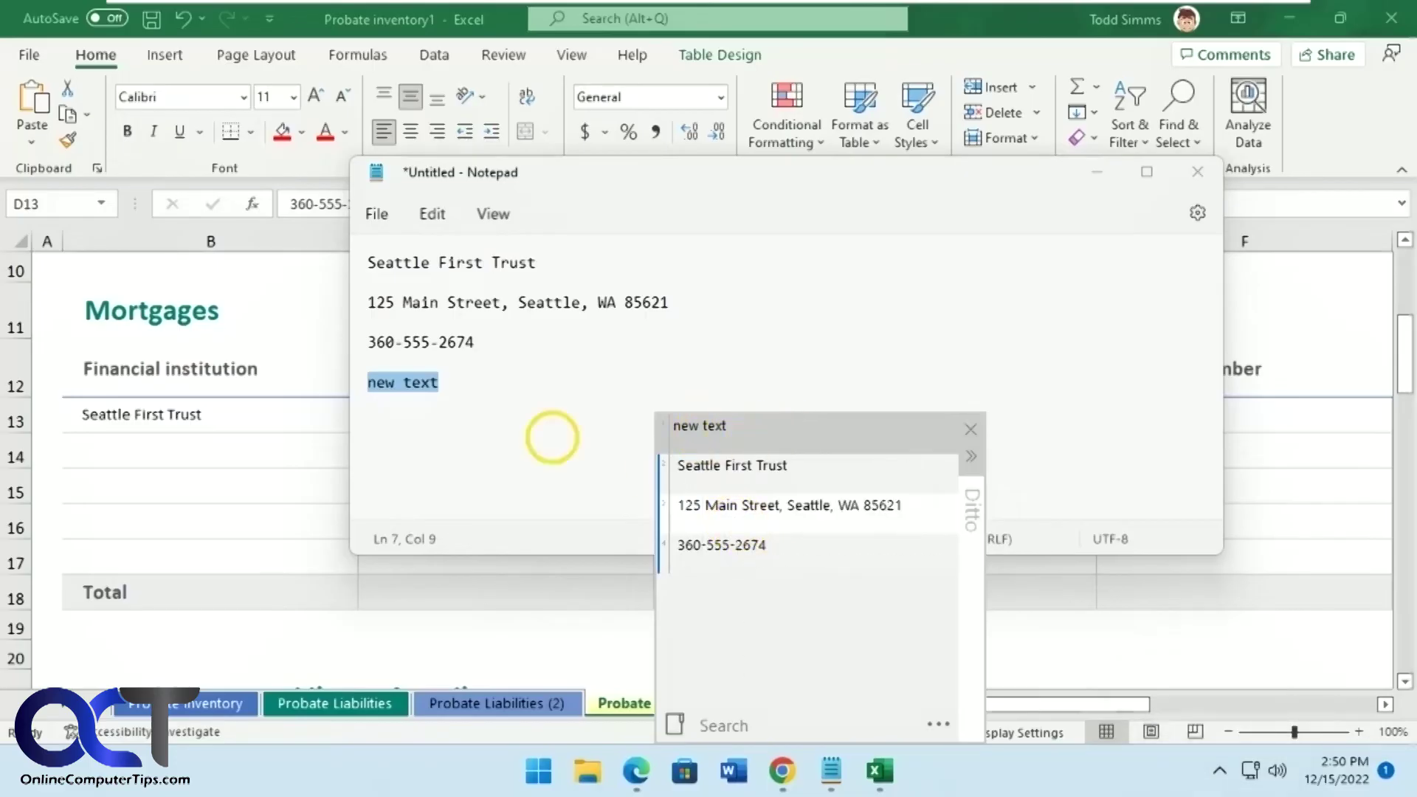
mouse_move(773, 465)
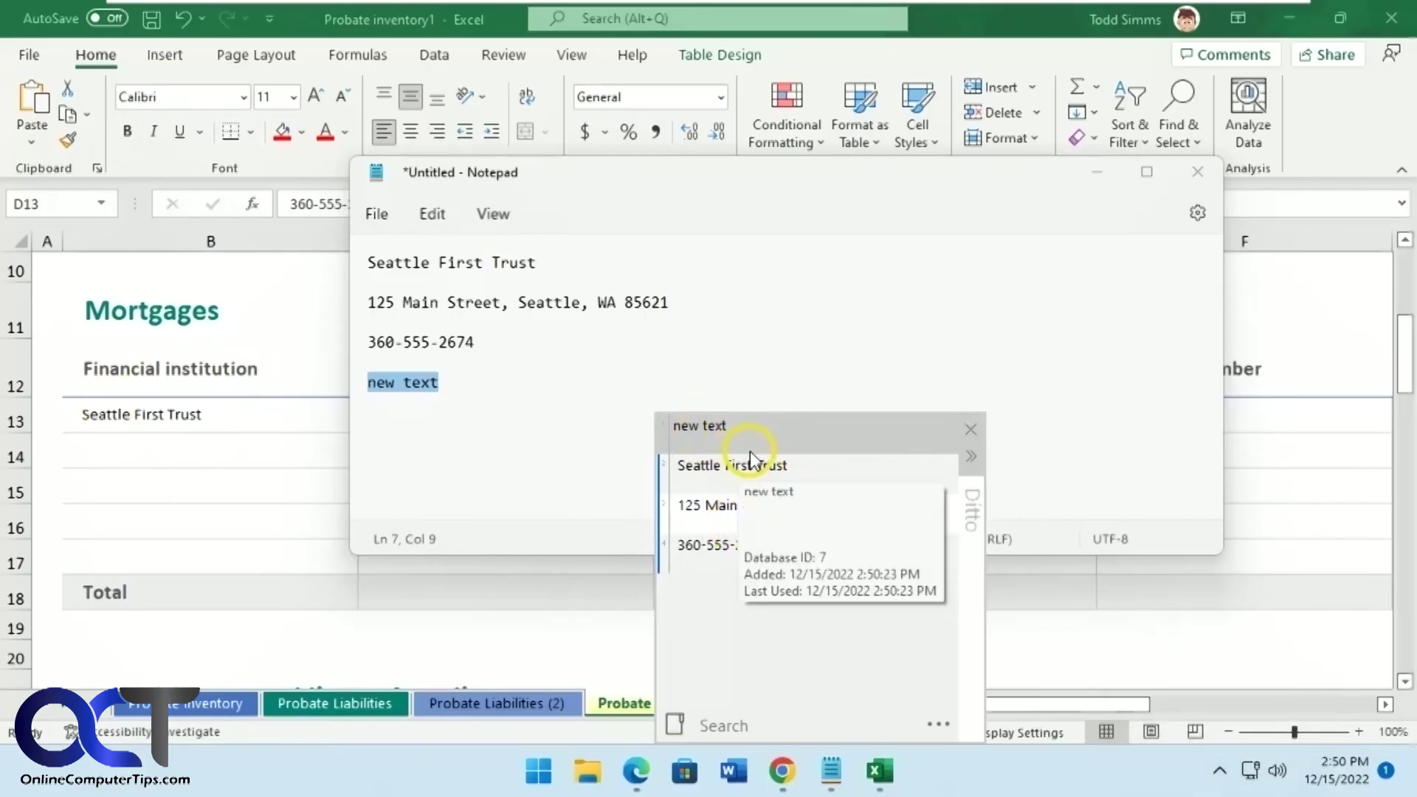
right_click(755, 435)
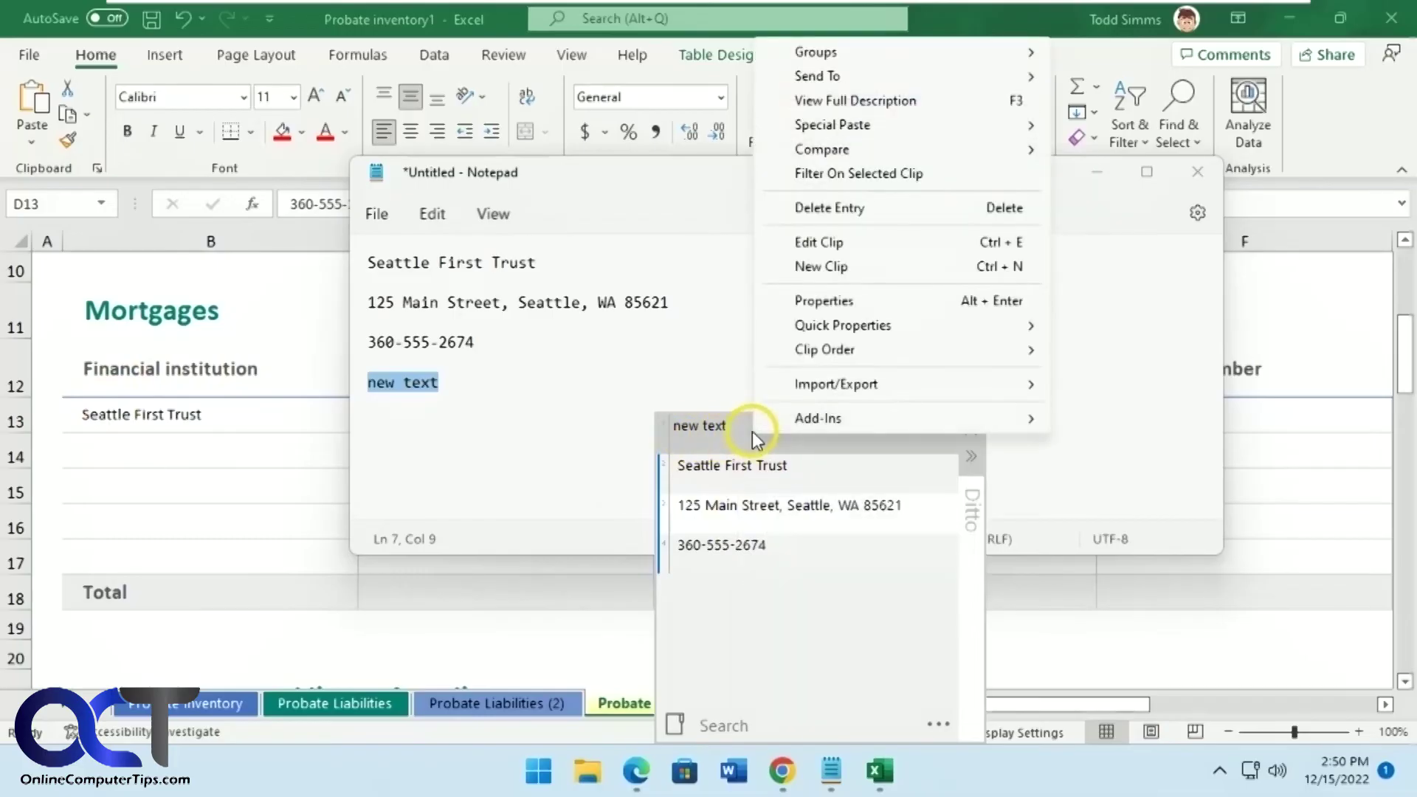
mouse_move(860, 387)
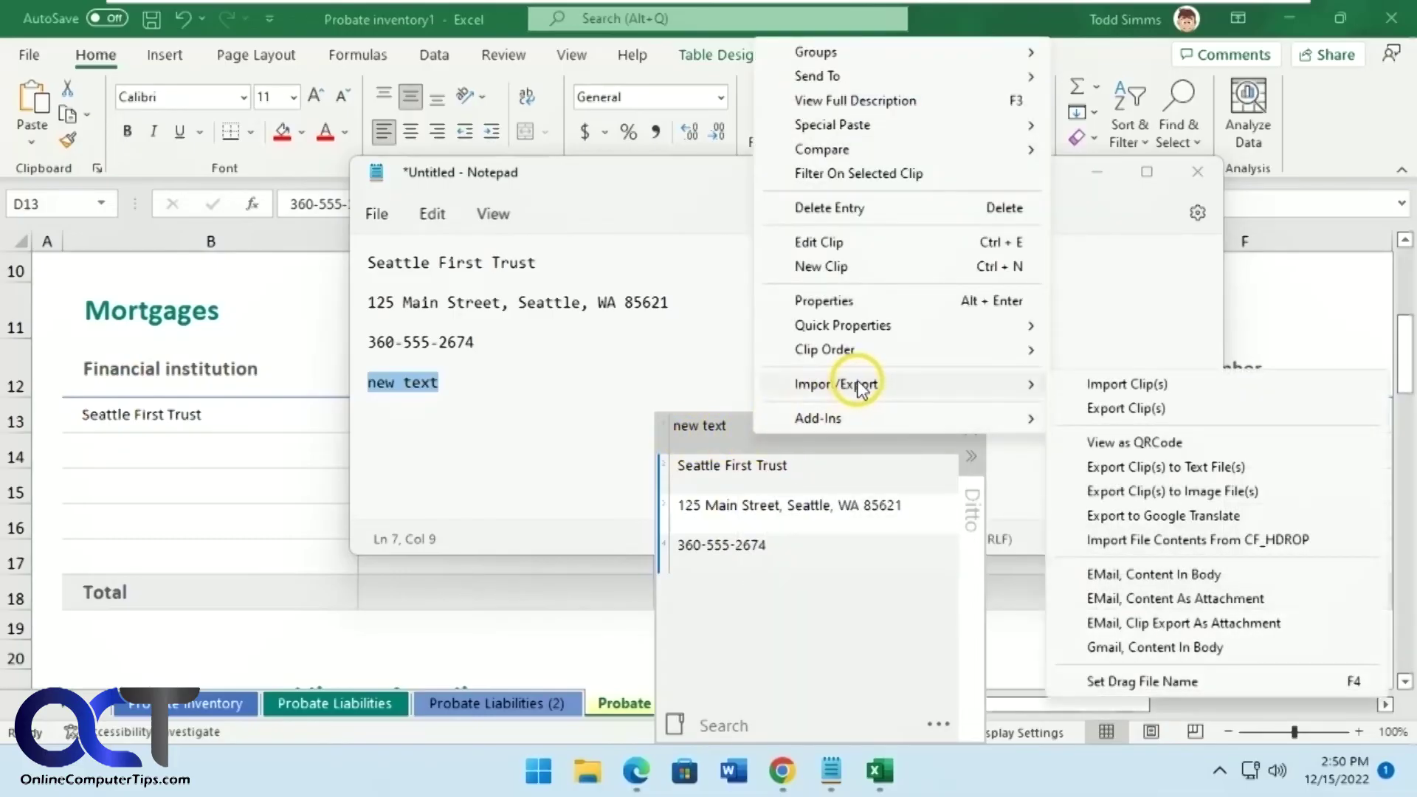
mouse_move(884, 351)
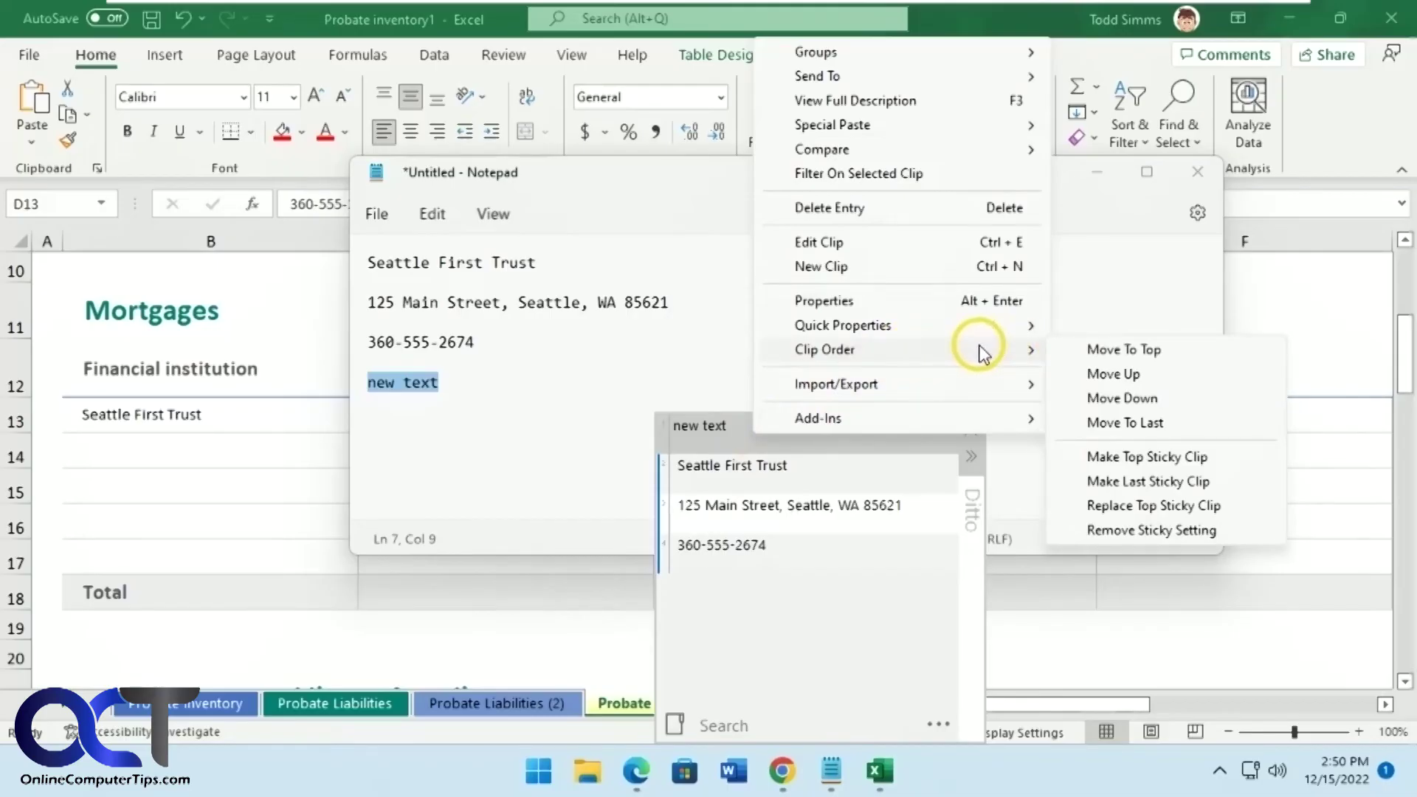
click(843, 210)
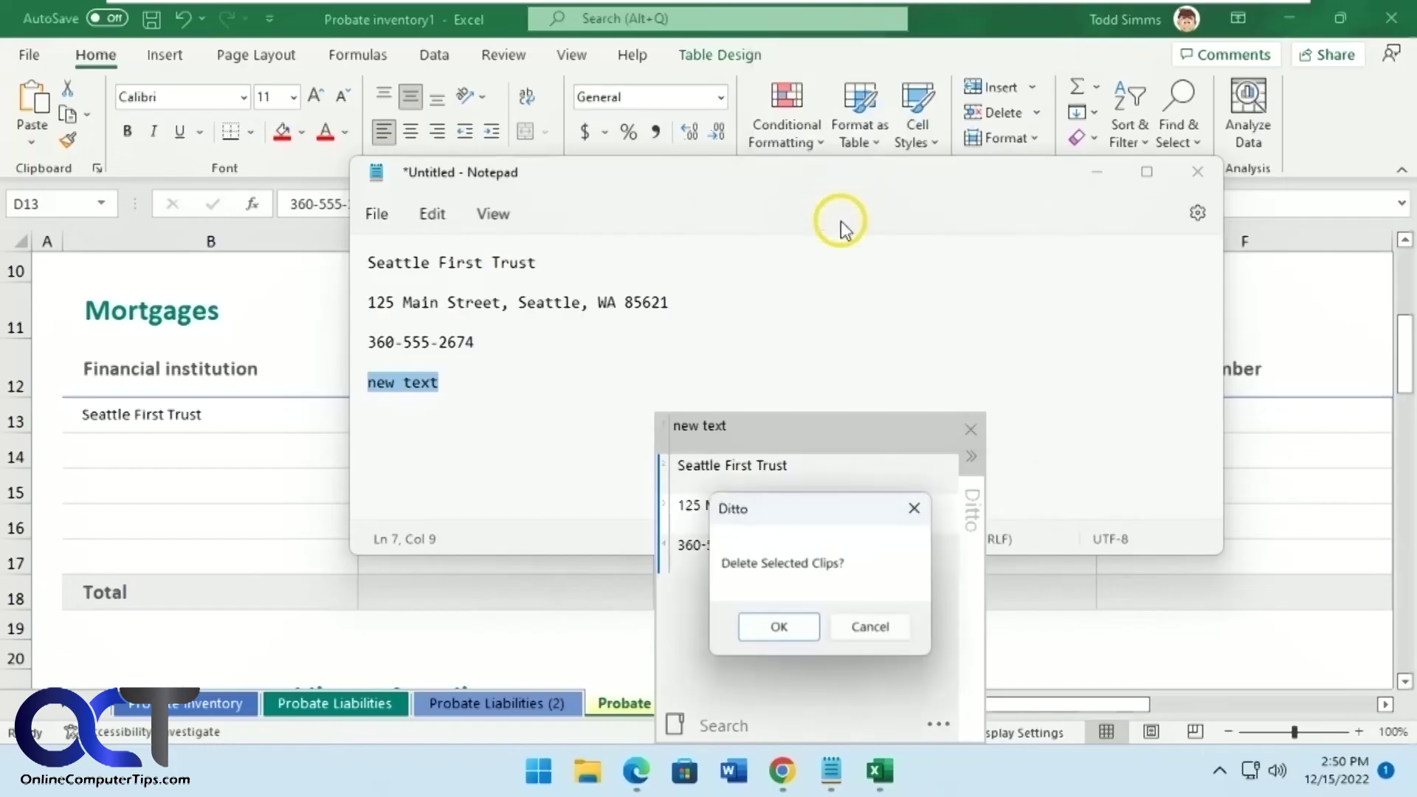
click(779, 626)
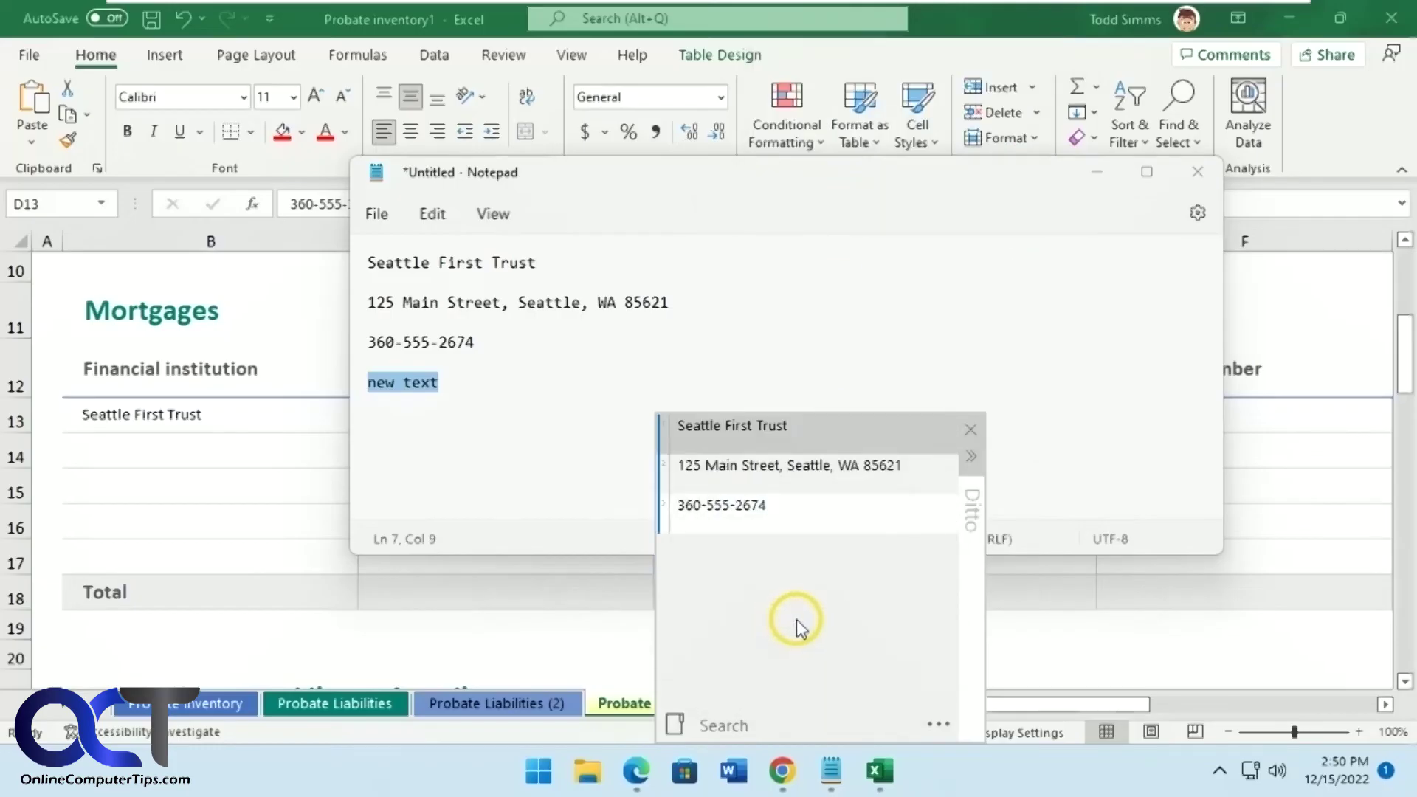
click(818, 609)
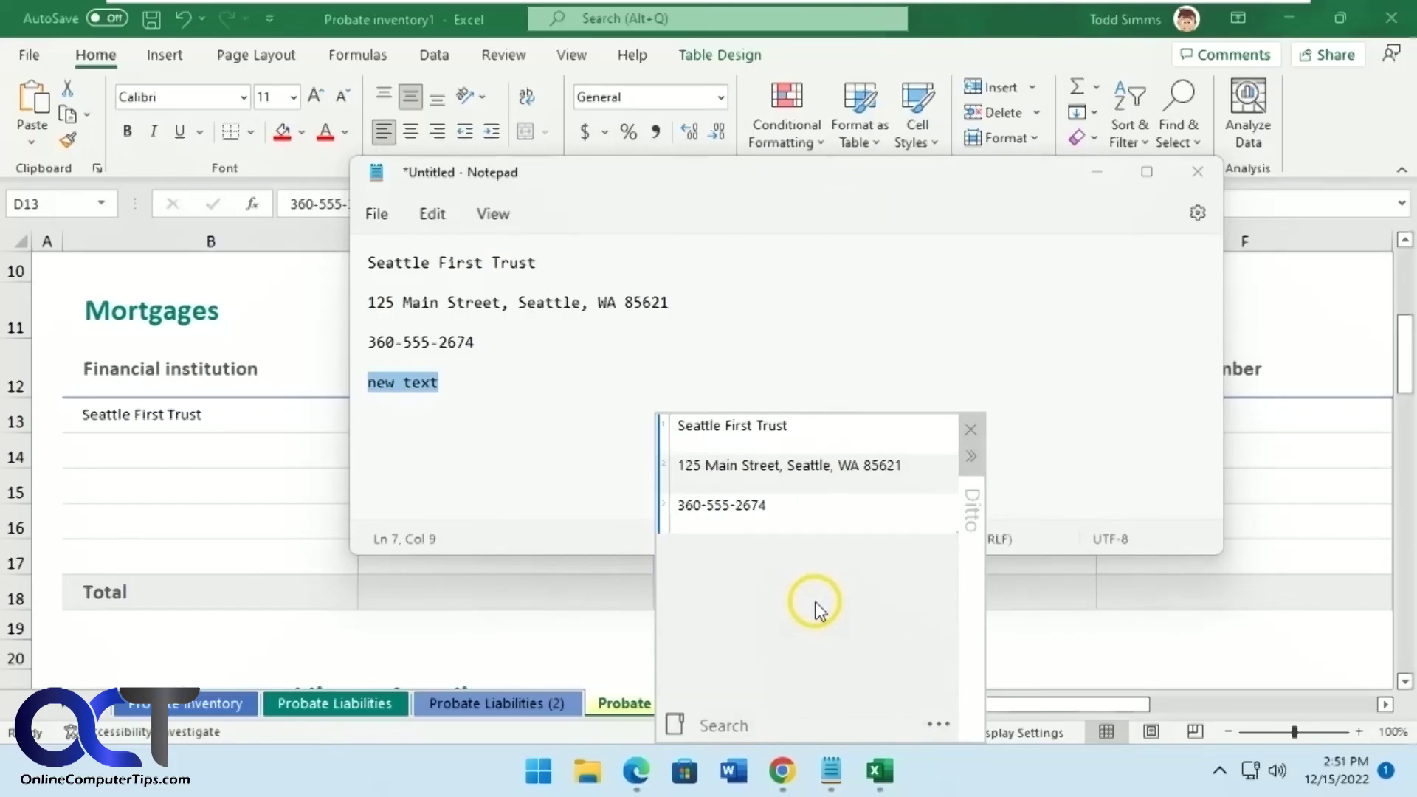
click(790, 511)
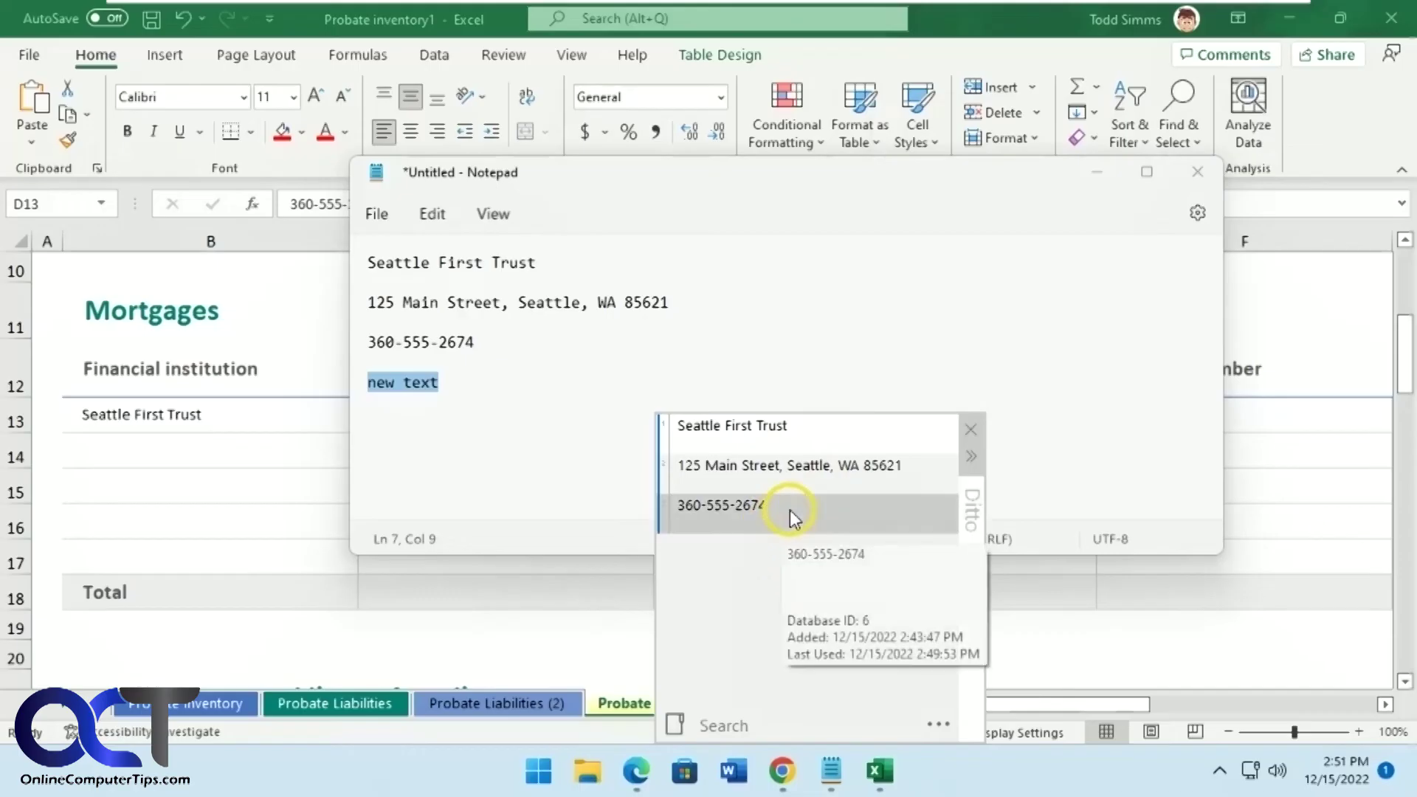
right_click(790, 510)
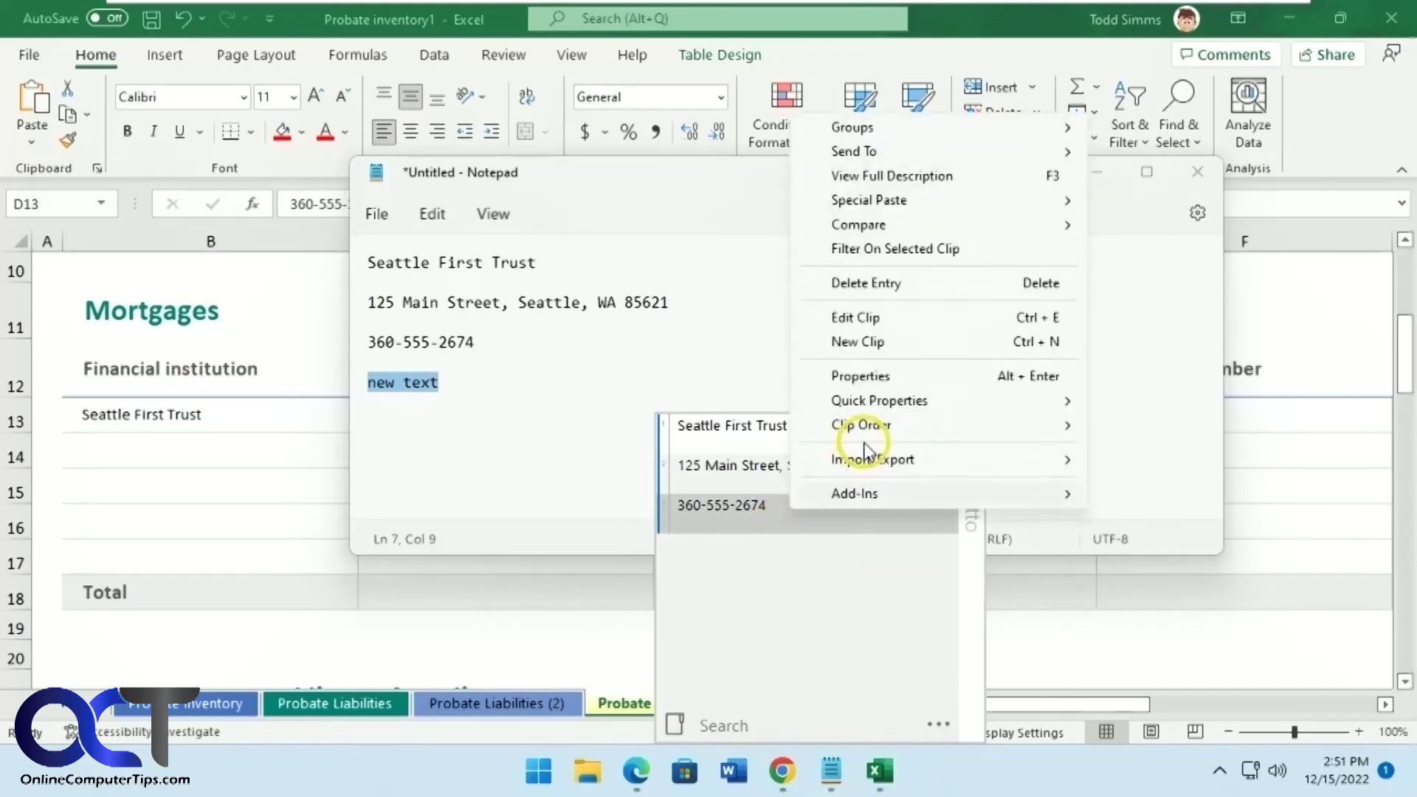
click(861, 375)
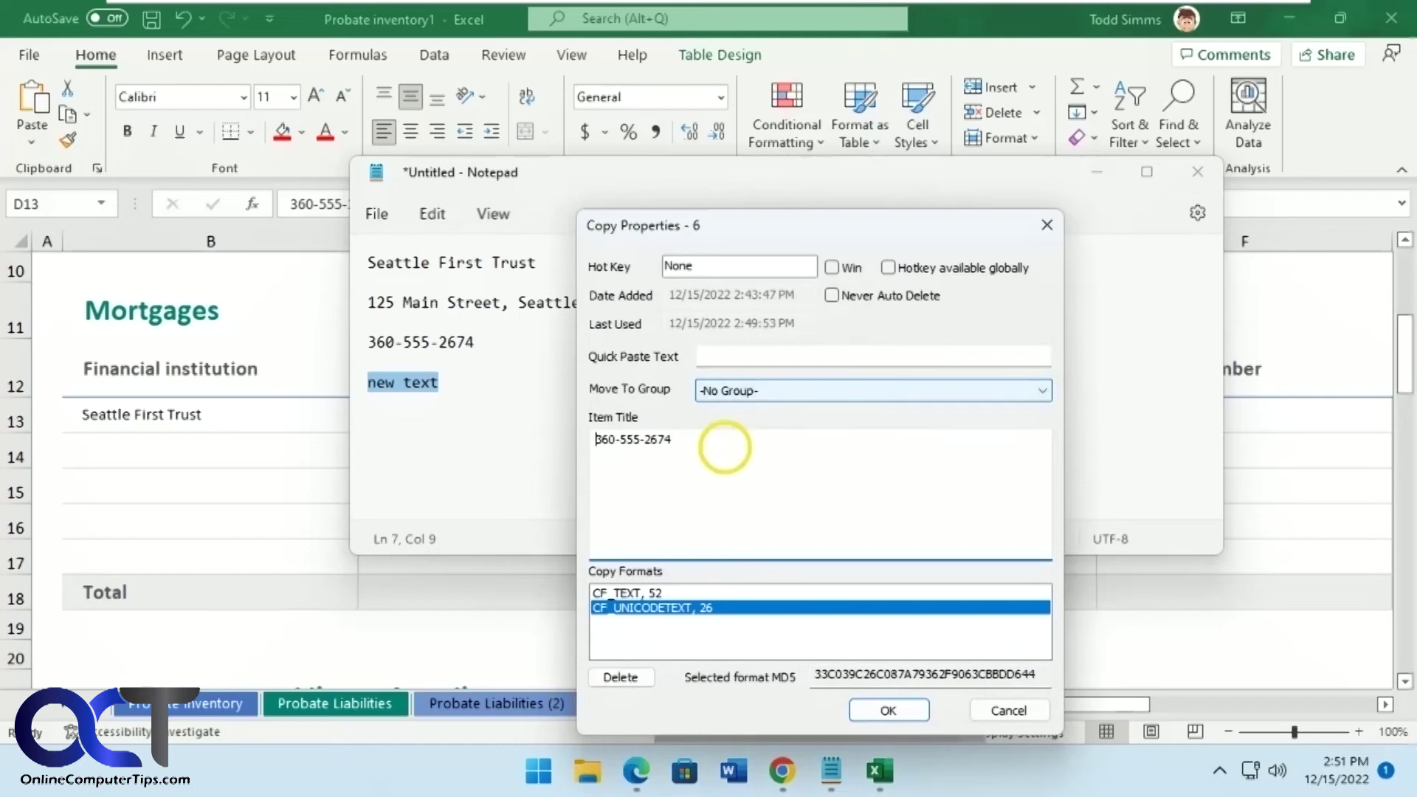
click(670, 440)
key(BackSpace)
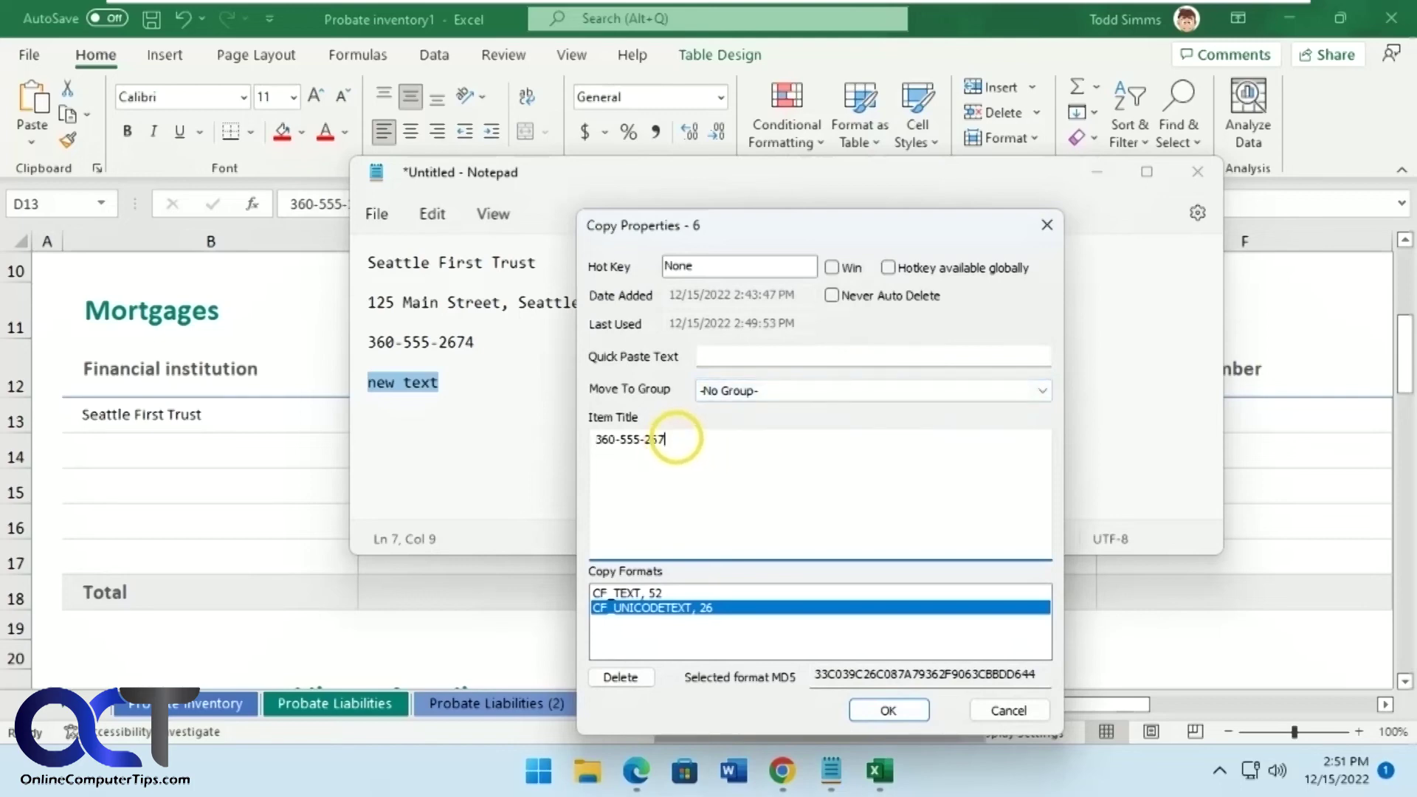
text(5)
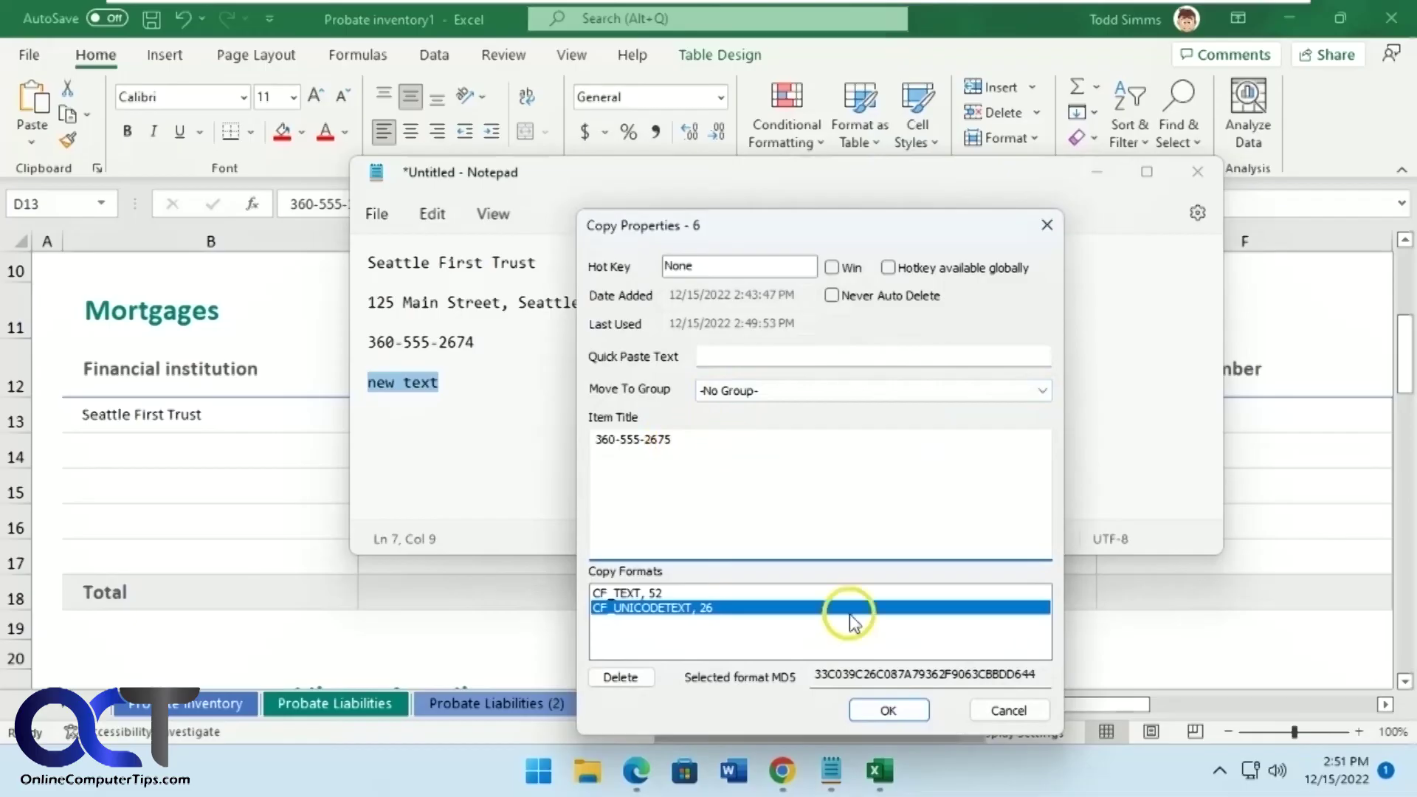
click(887, 710)
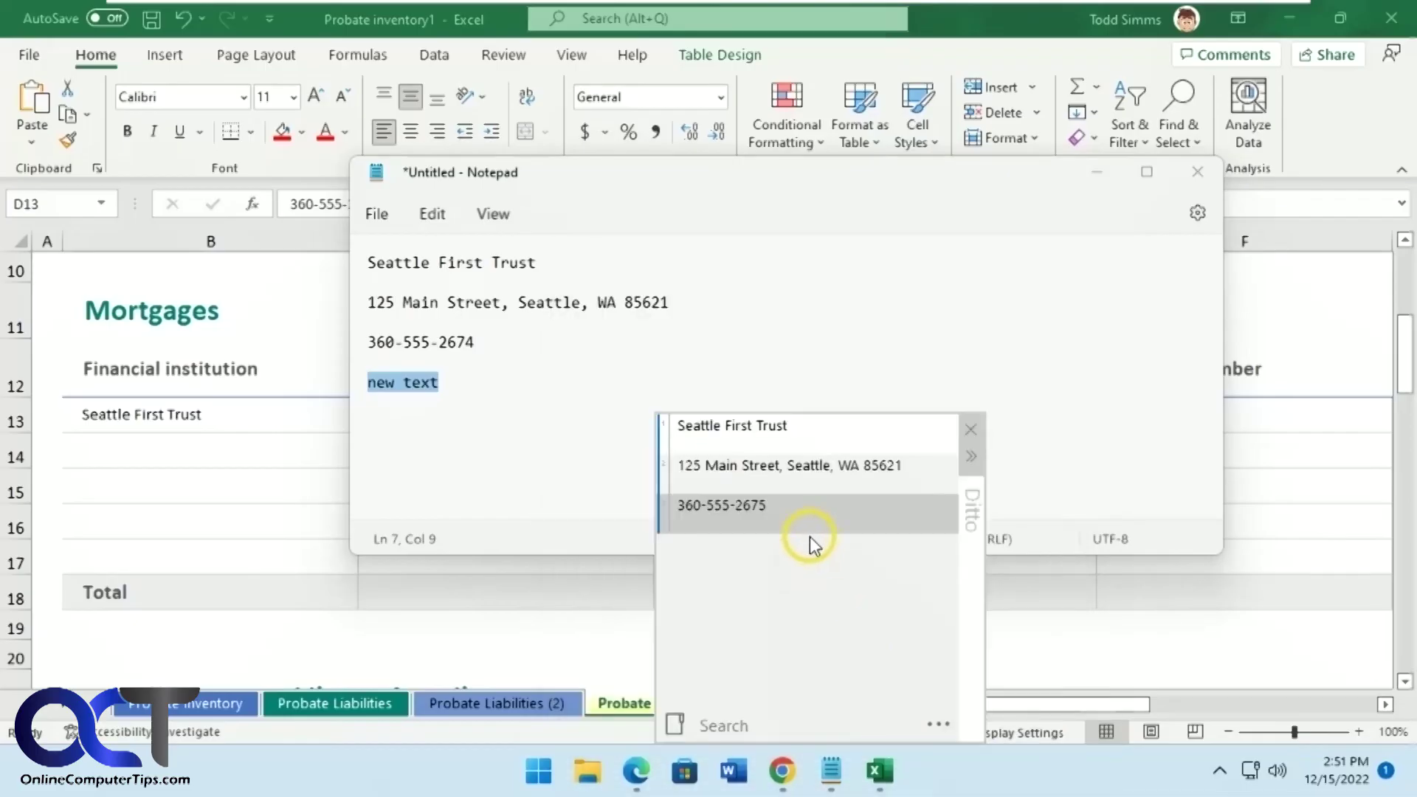
right_click(787, 507)
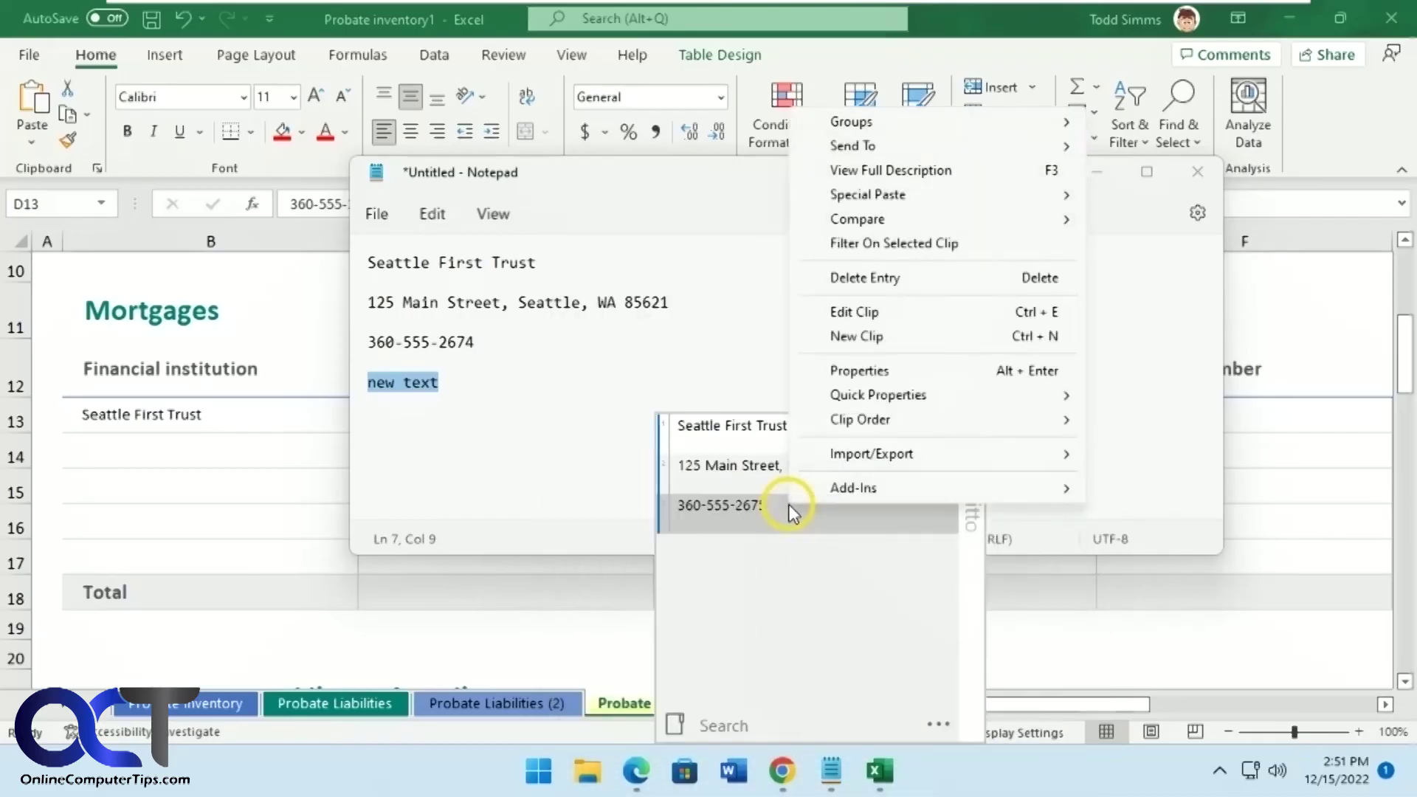
Edit the phone clip, change the number's last digit to 6, and save it
click(871, 311)
key(BackSpace)
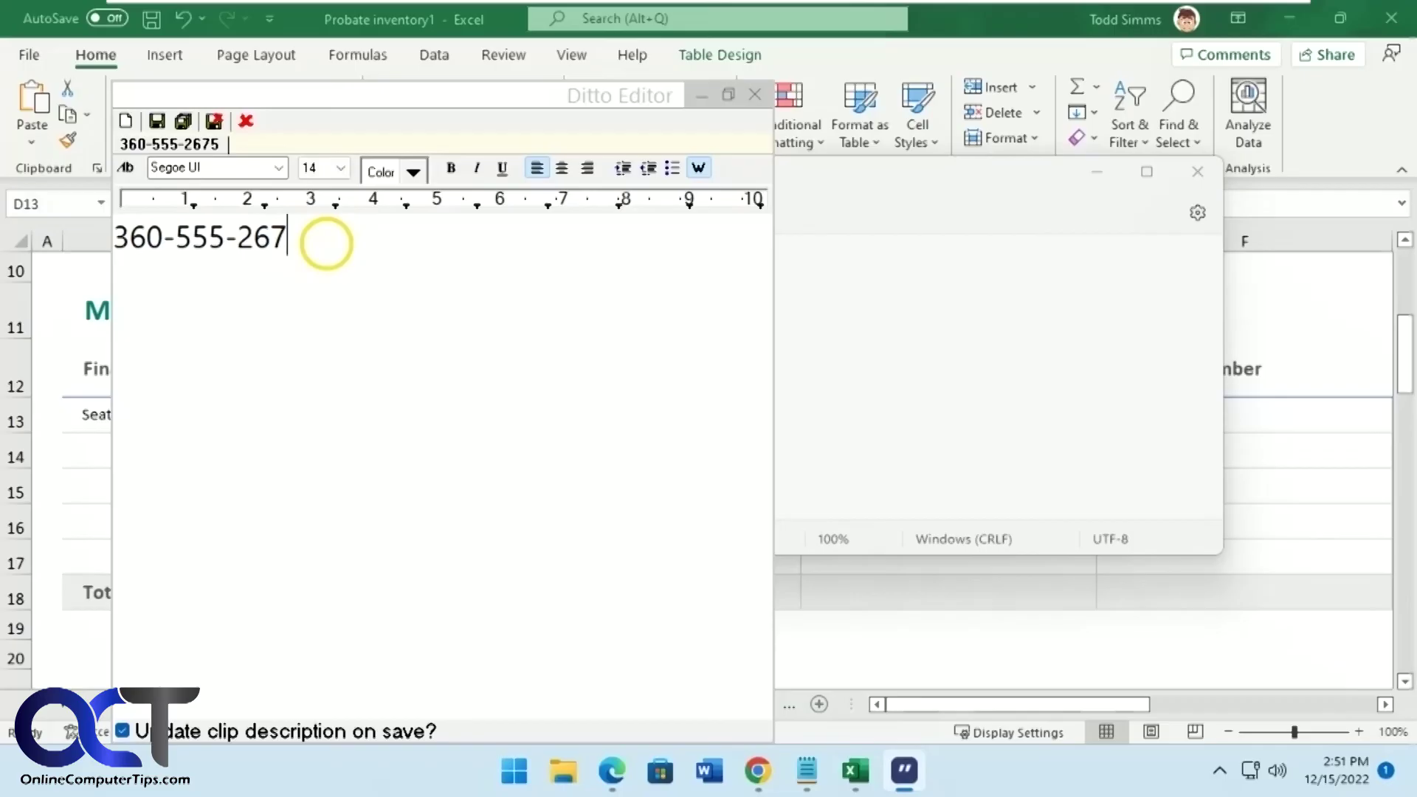
text(6)
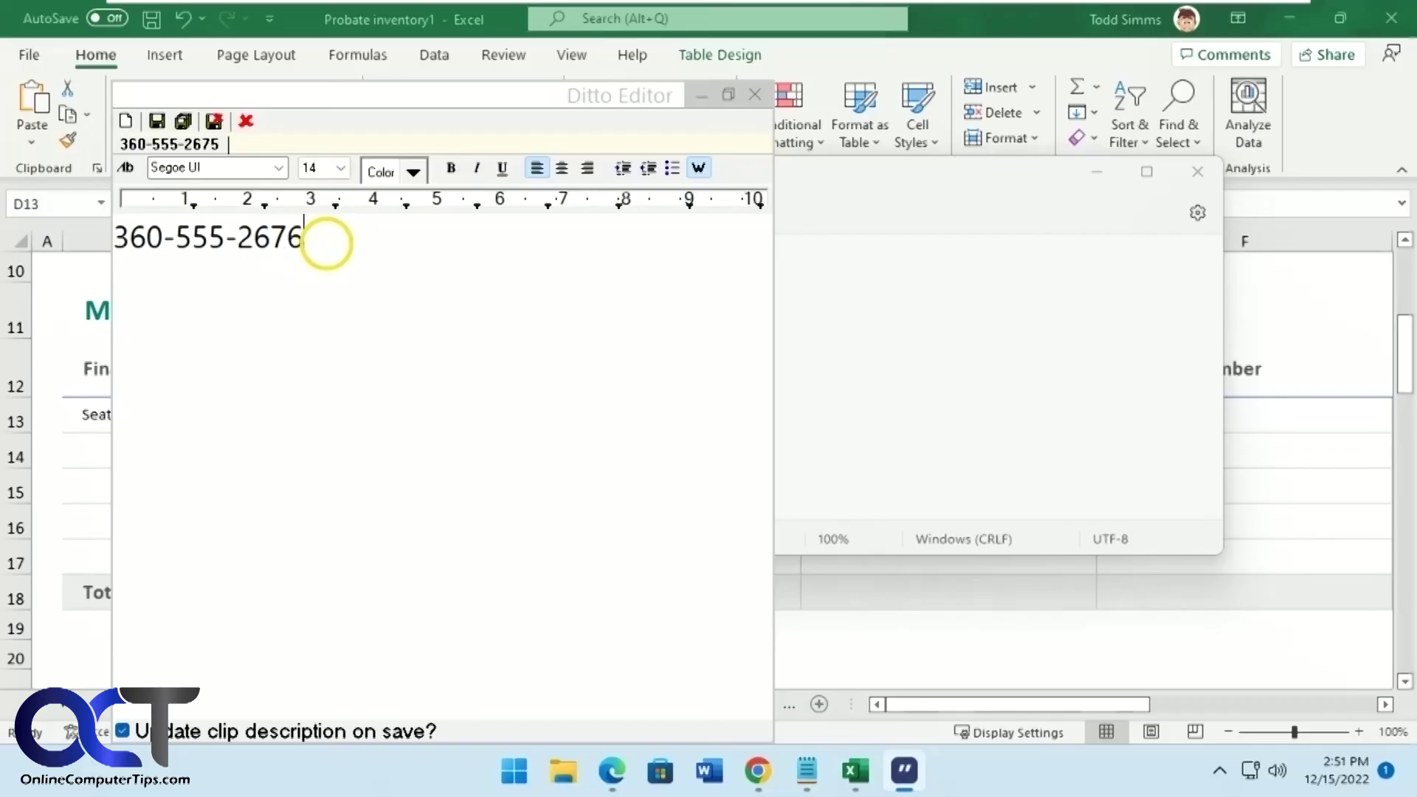
click(156, 121)
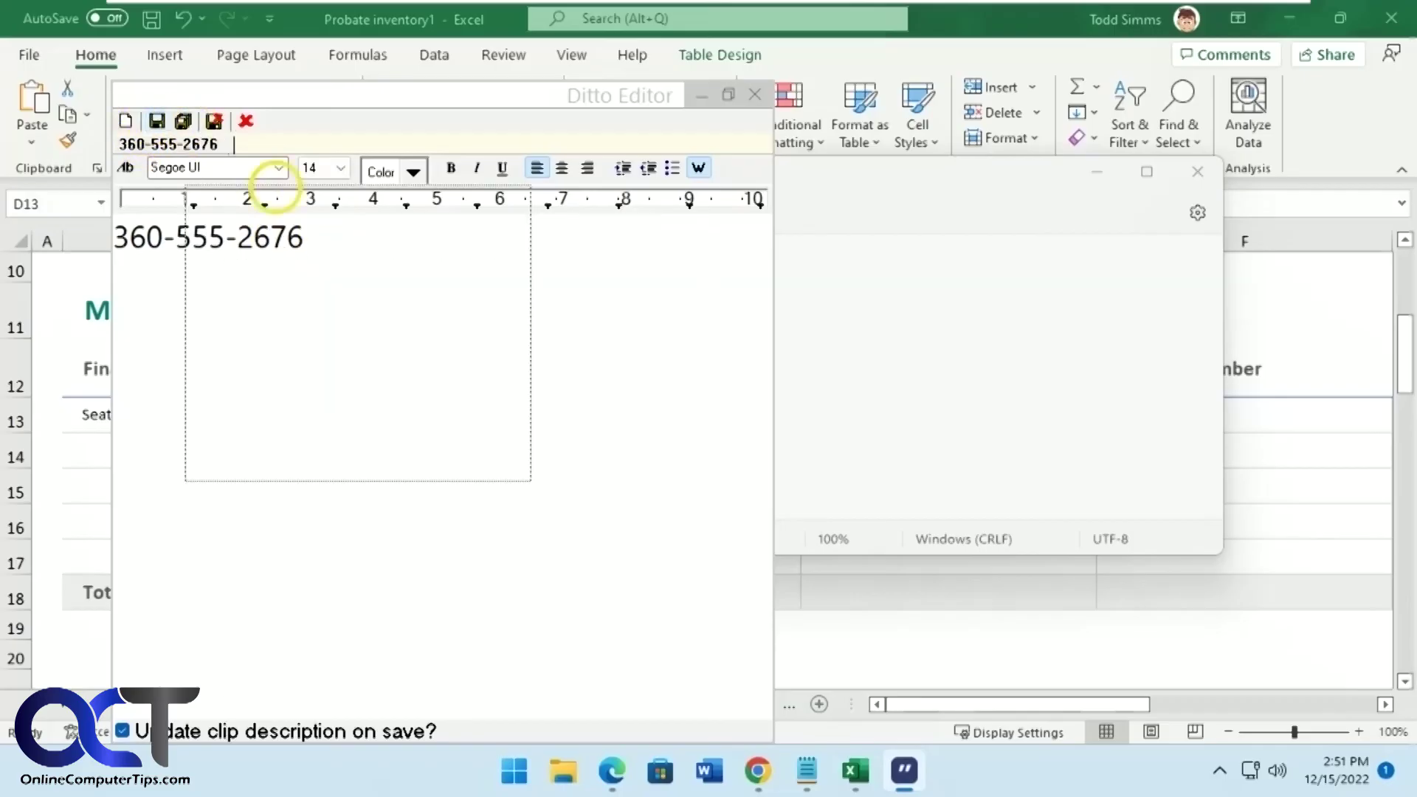
Close the clip editor and reopen the Ditto clipboard history from the system tray
click(762, 87)
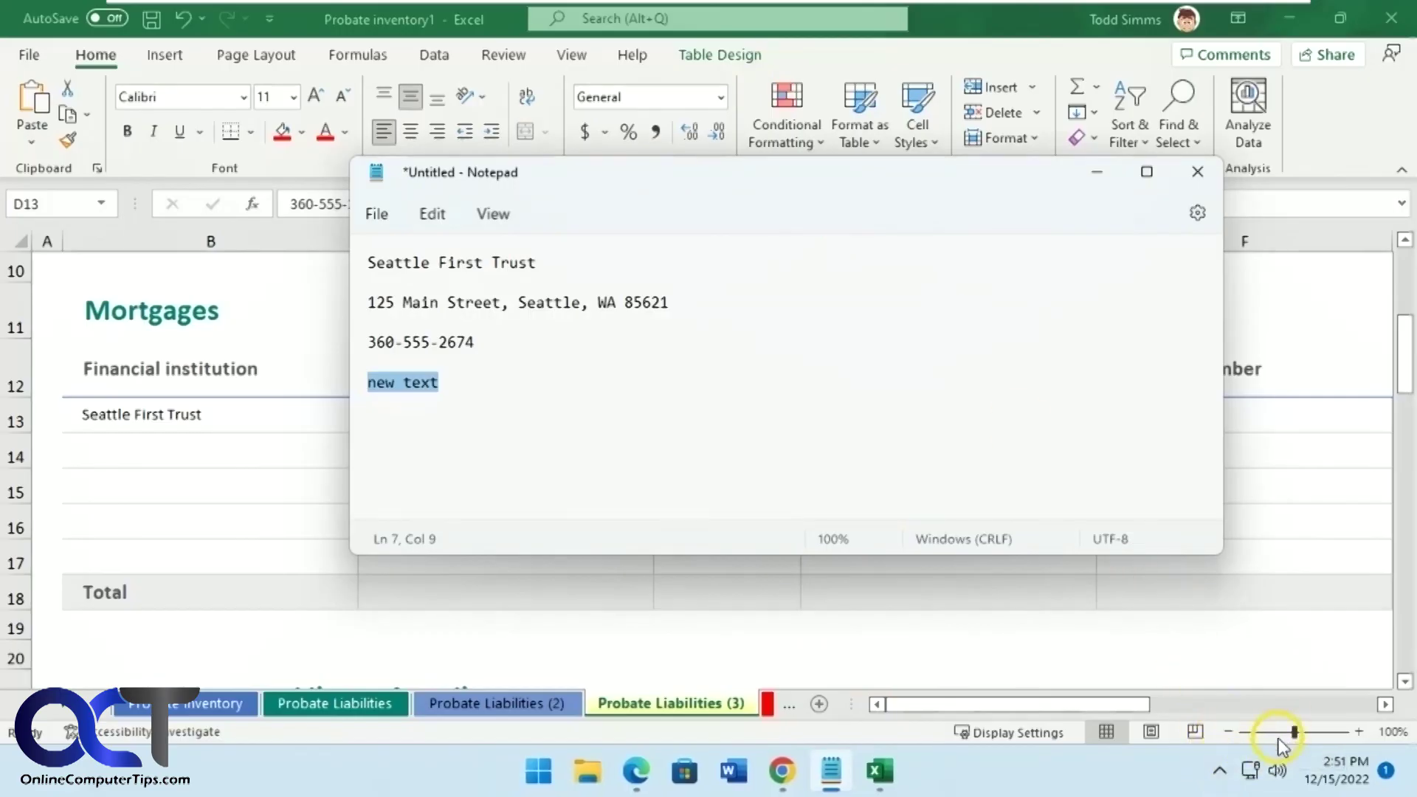
click(1219, 770)
click(1220, 707)
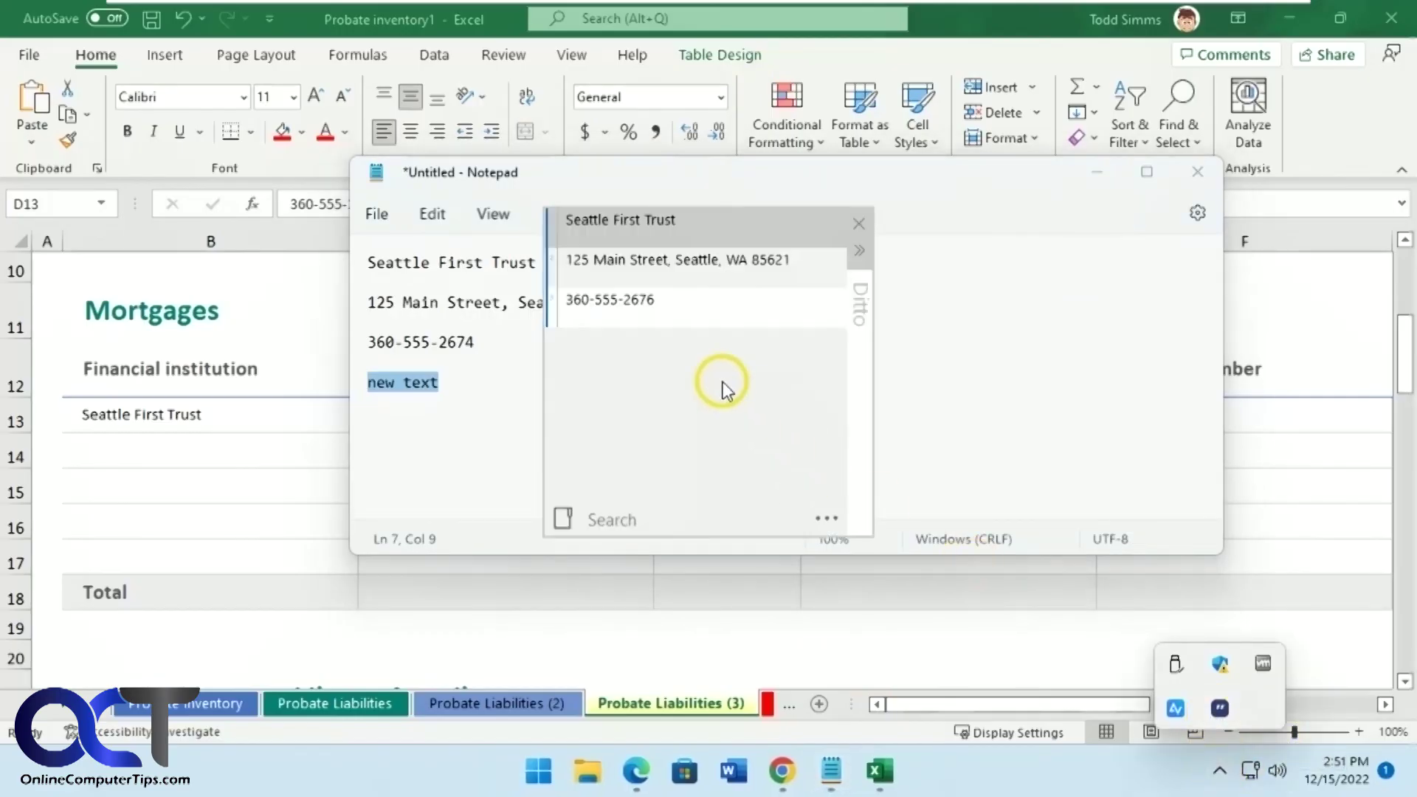